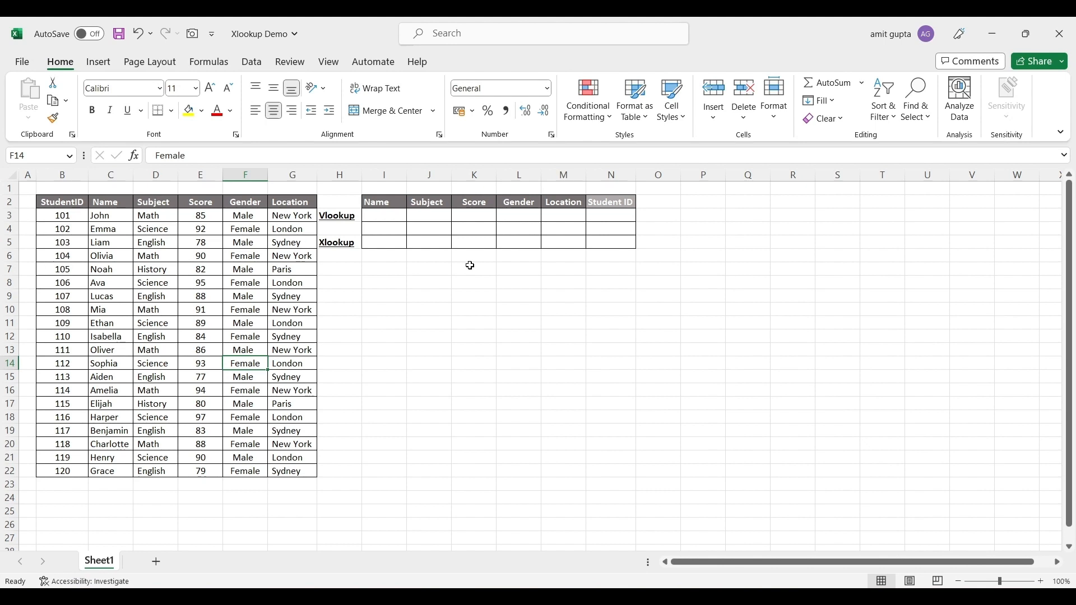
{"action": "left_click", "coordinate": [377, 219]}
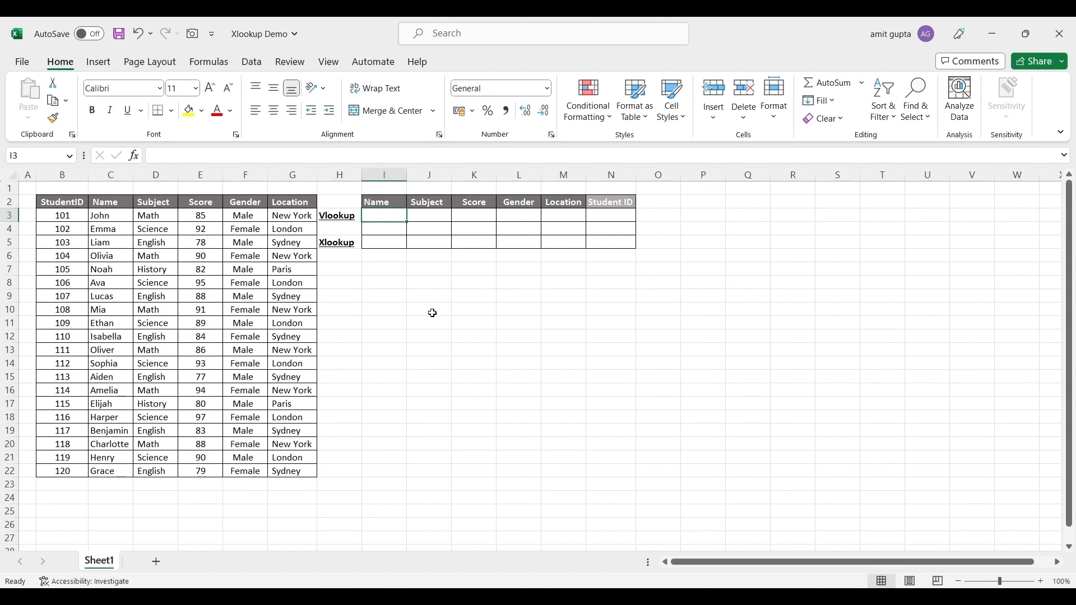
{"action": "left_click", "coordinate": [441, 212]}
{"action": "left_click", "coordinate": [495, 215]}
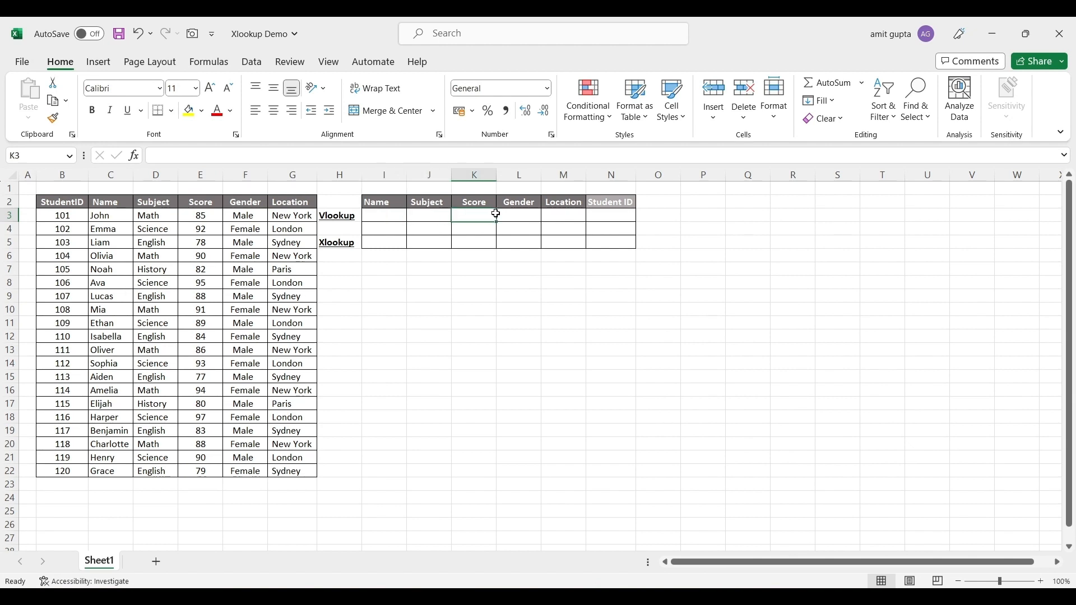
{"action": "left_click", "coordinate": [568, 215]}
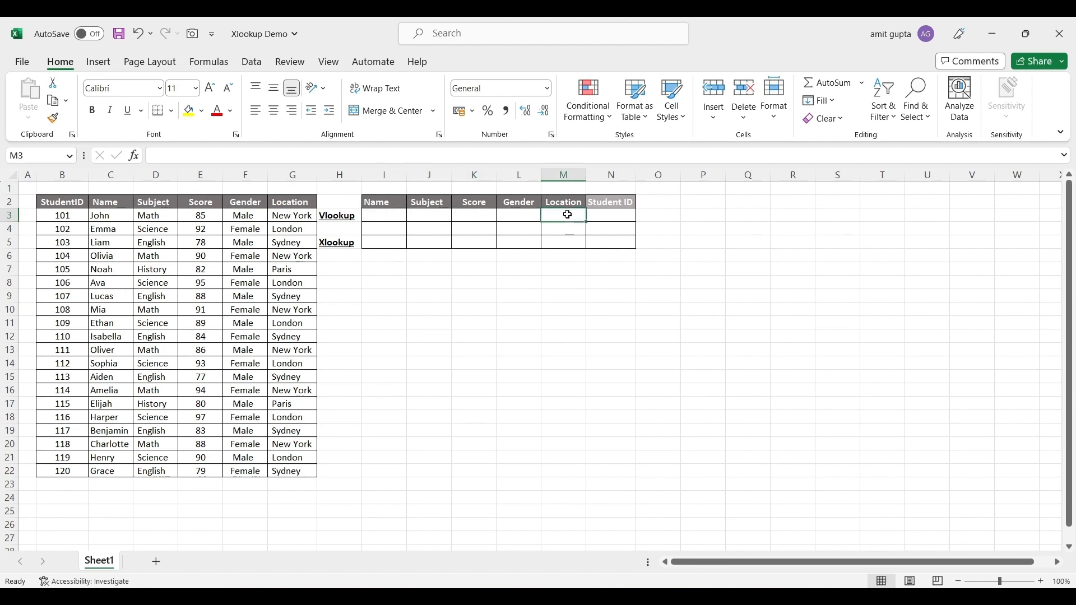
Enter the student name from C8 as the lookup name in I3 of the Vlookup row
{"action": "left_click", "coordinate": [389, 212]}
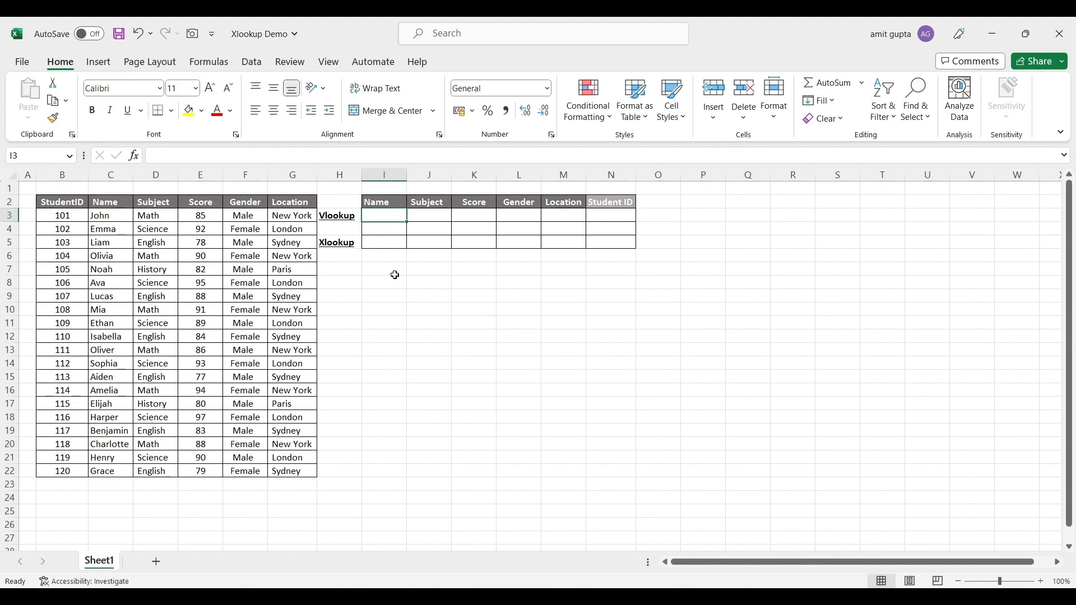
{"action": "left_click", "coordinate": [105, 284]}
{"action": "left_click", "coordinate": [396, 221]}
{"action": "type", "text": "Ava"}
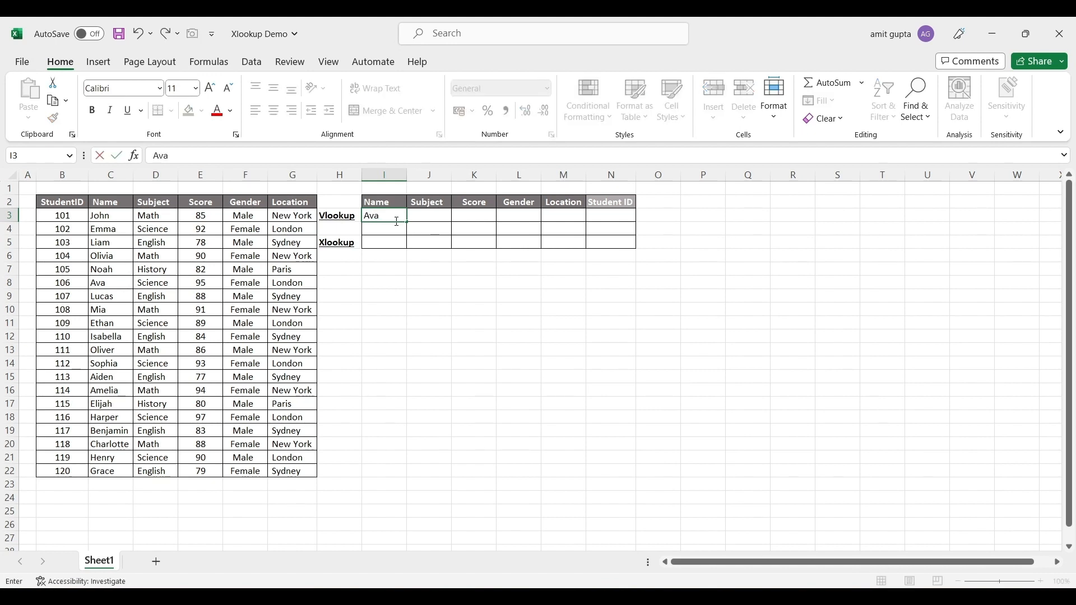
{"action": "key", "text": "Tab"}
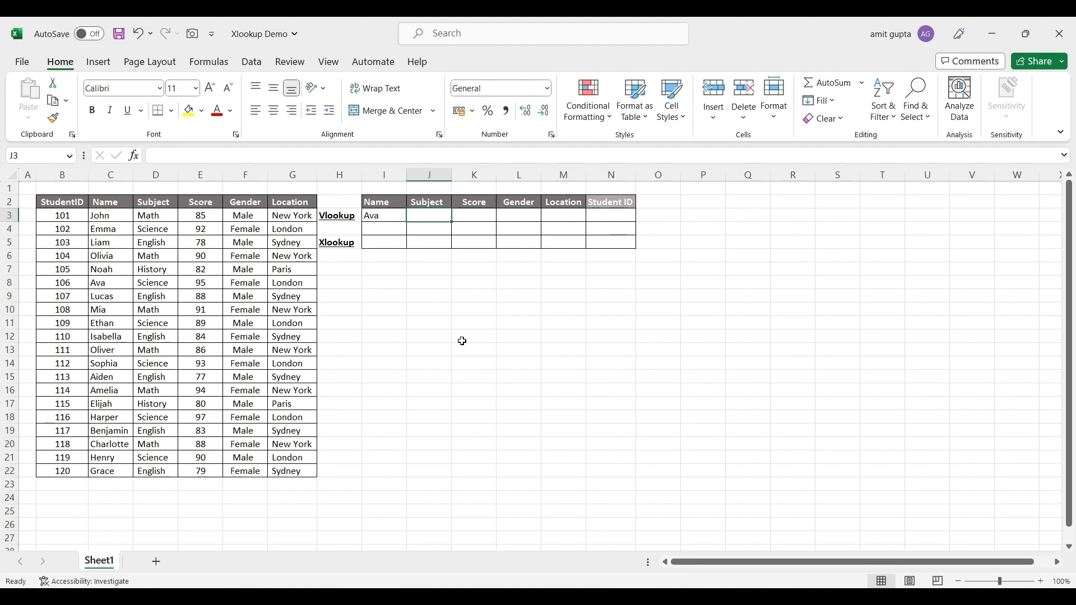
Enter =VLOOKUP(I3,C3:D22,2,0) in J3 to return the student's subject with an exact match
{"action": "type", "text": "=vl"}
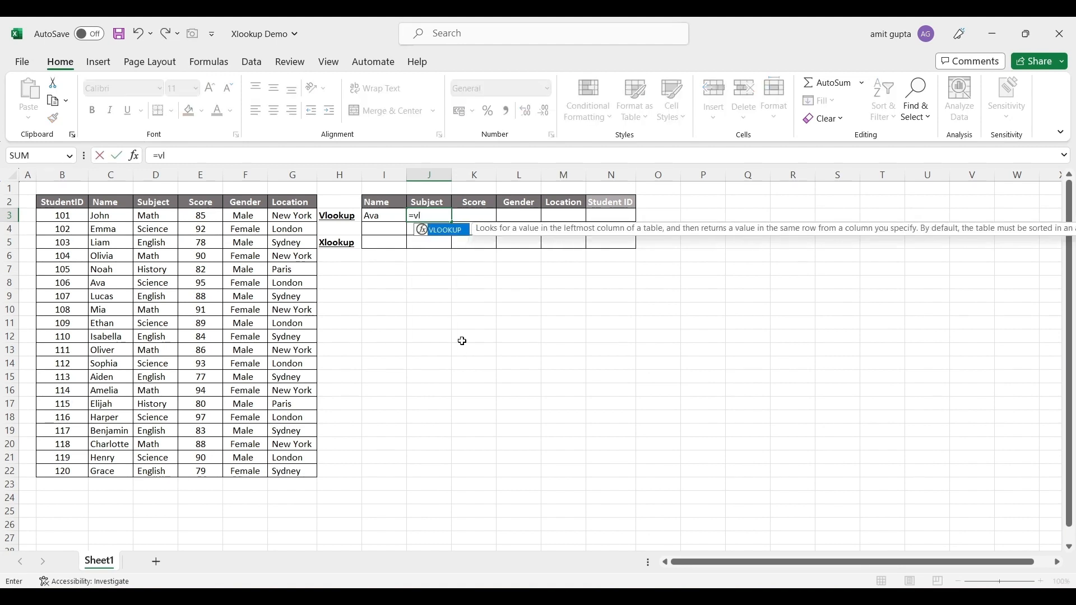
{"action": "type", "text": "ookup("}
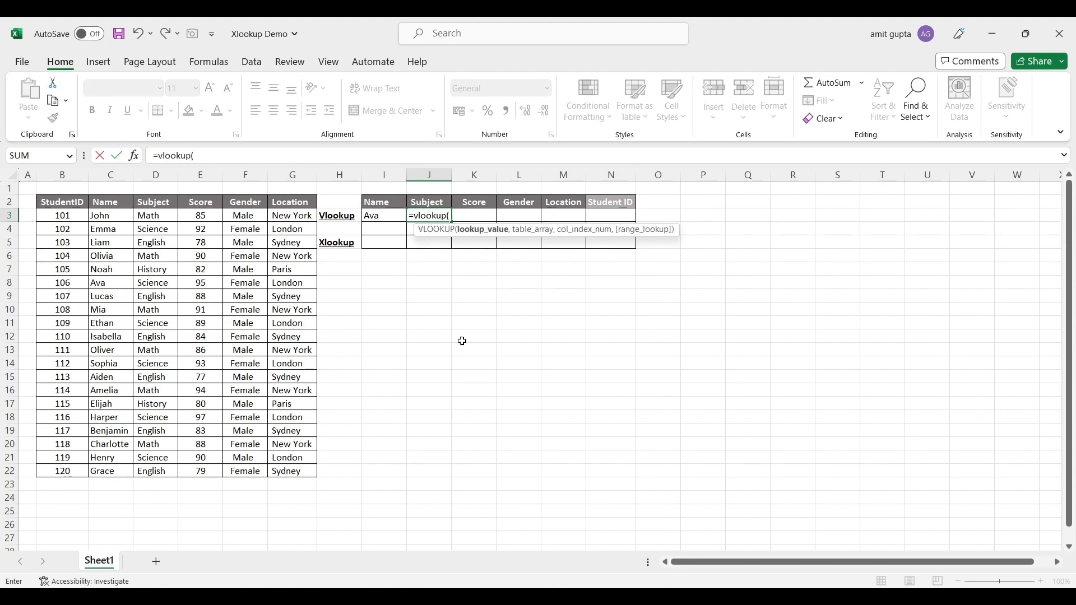
{"action": "key", "text": "Left"}
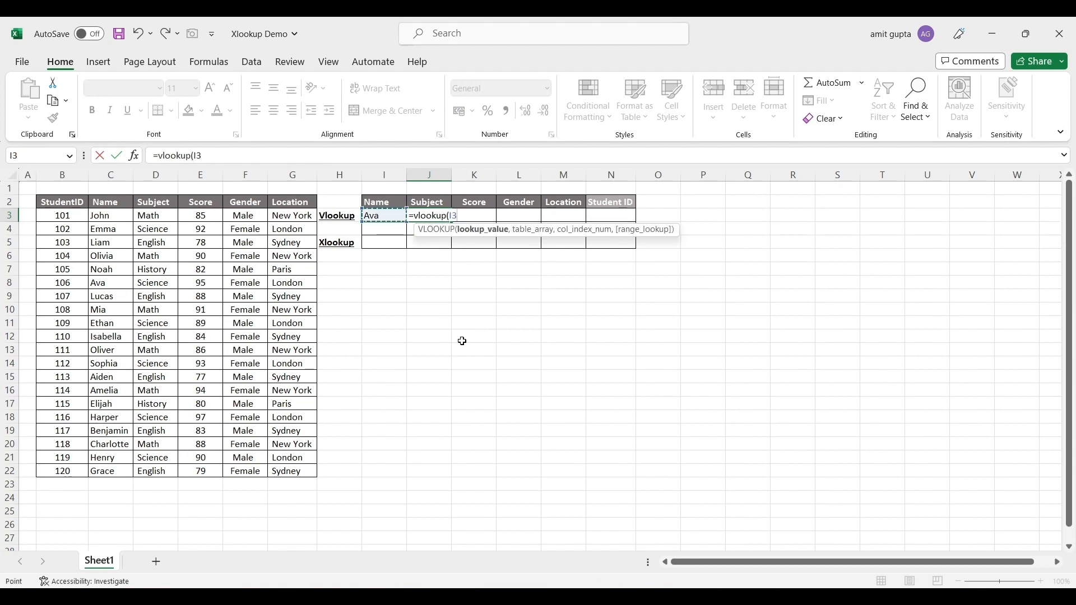
{"action": "type", "text": ","}
{"action": "key", "text": "Left"}
{"action": "key", "text": "Left"}
{"action": "key", "text": "Left"}
{"action": "key", "text": "Left"}
{"action": "key", "text": "Left"}
{"action": "key", "text": "Left"}
{"action": "key", "text": "Left"}
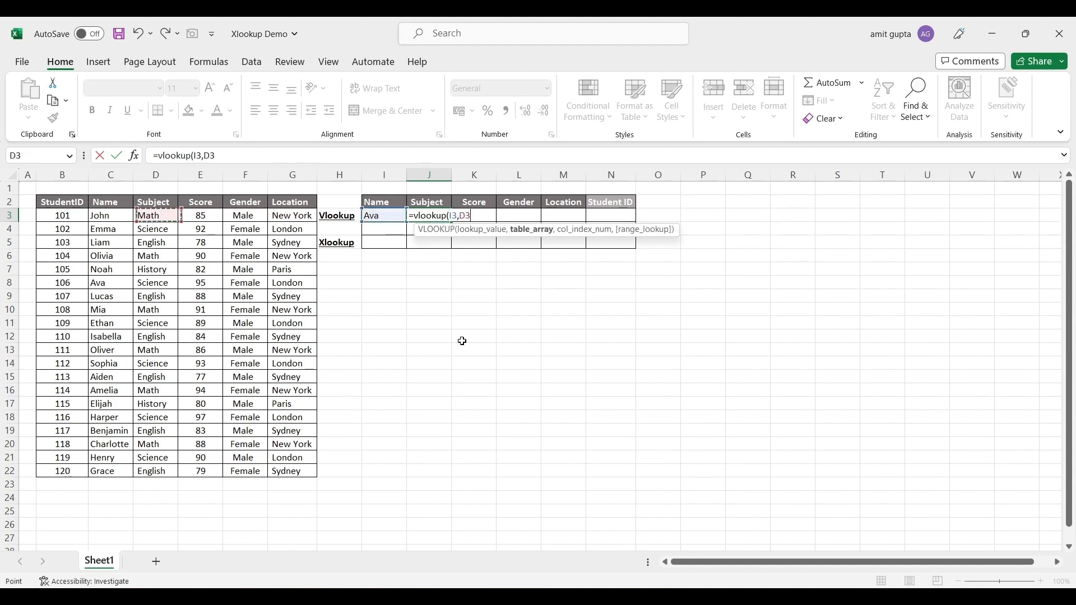
{"action": "key", "text": "ctrl+shift+Down"}
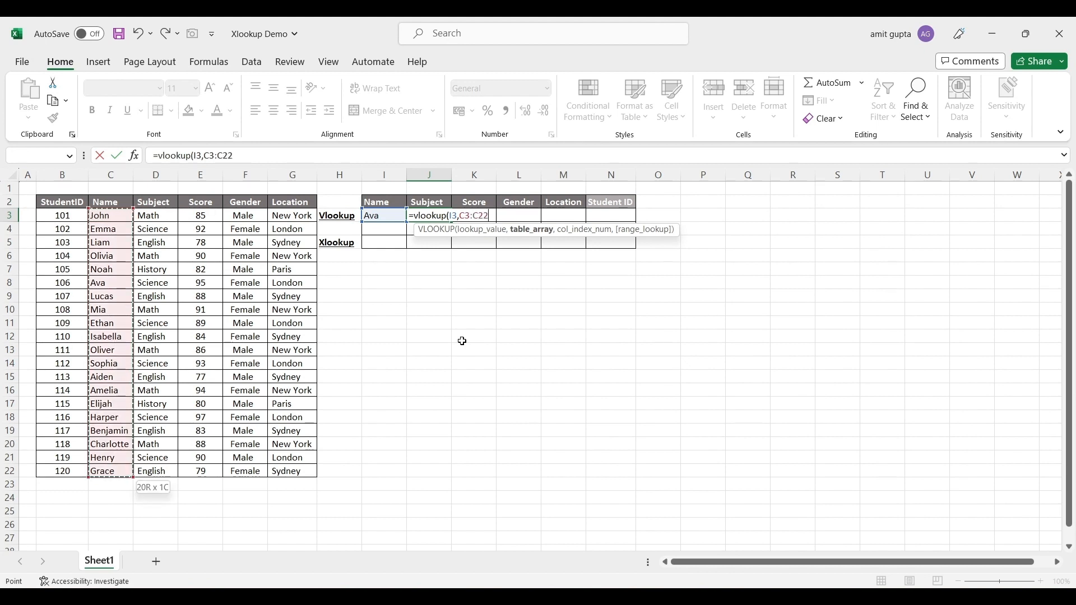
{"action": "key", "text": "shift+Right"}
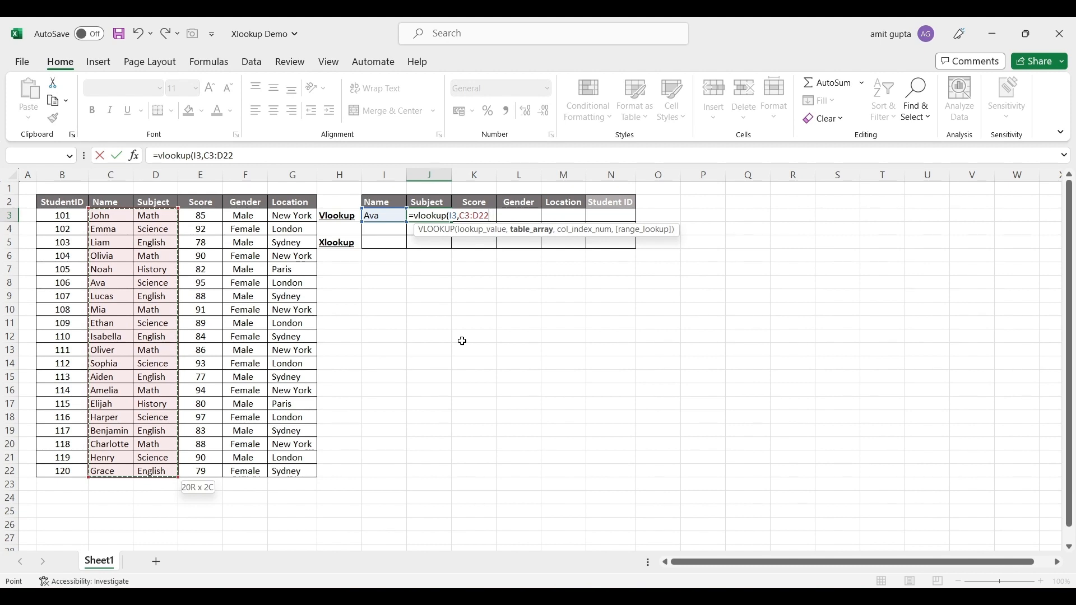
{"action": "type", "text": ",2"}
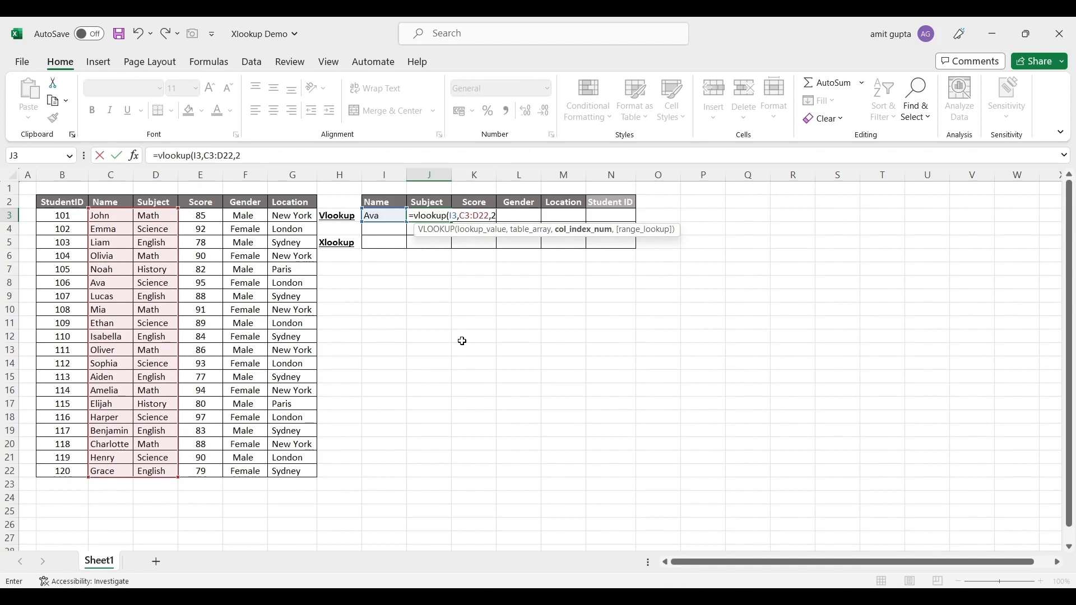
{"action": "type", "text": ",0"}
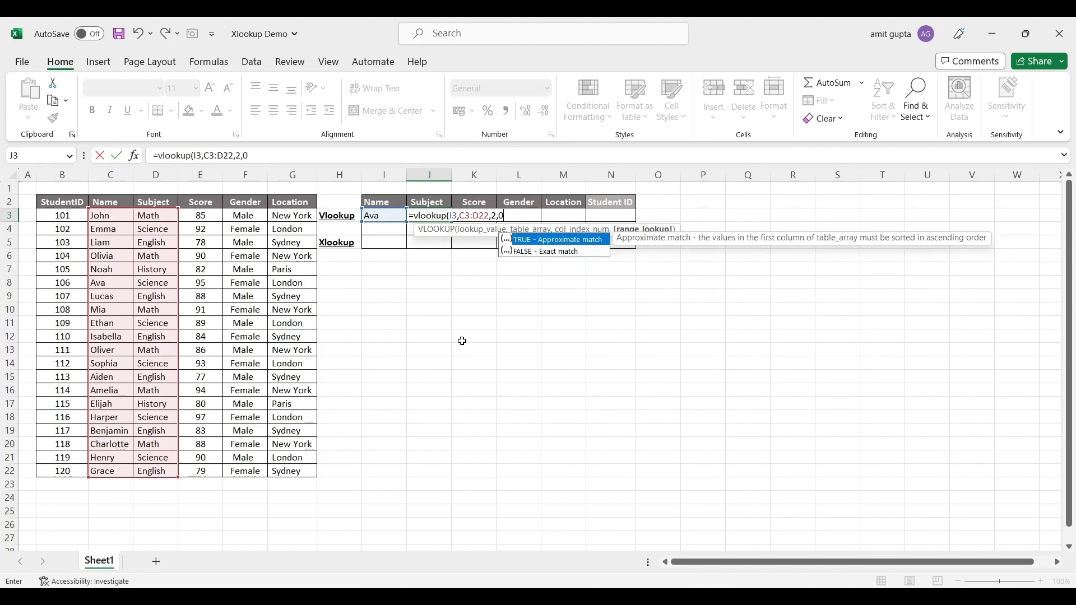
{"action": "key", "text": "Return"}
Check the subject formula and result in J3 against the student's subject in D8 of the source table
{"action": "key", "text": "Up"}
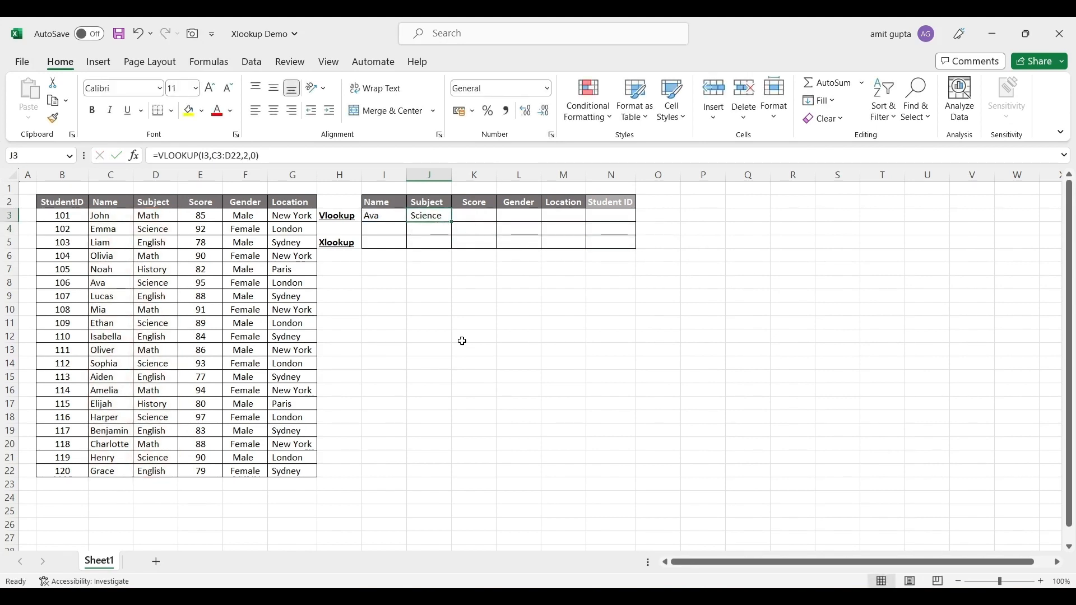
{"action": "key", "text": "Down"}
{"action": "key", "text": "Down"}
{"action": "left_click", "coordinate": [157, 287]}
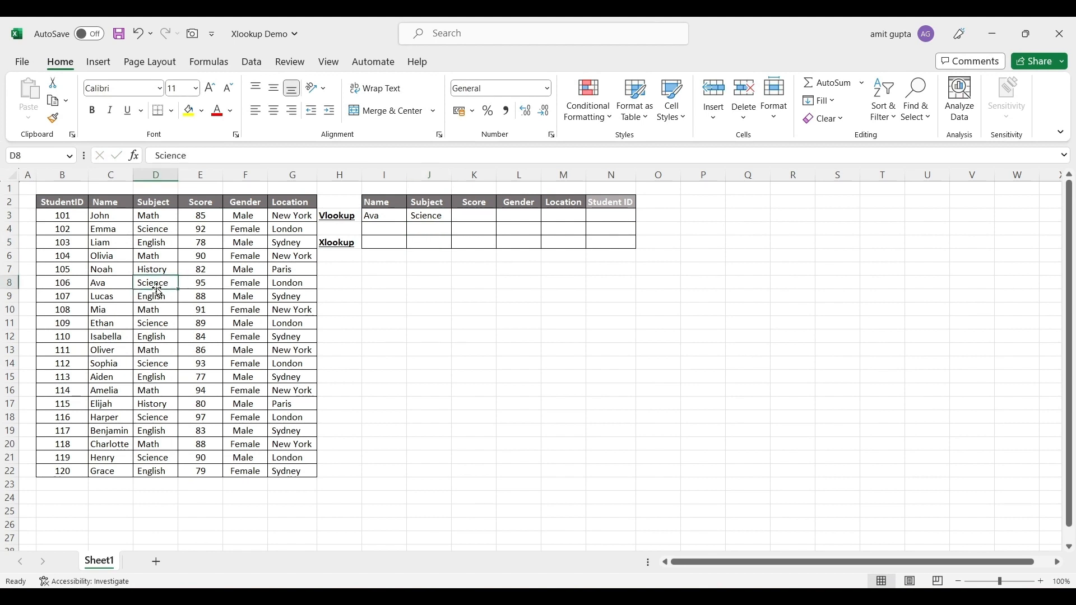
{"action": "left_click", "coordinate": [439, 221]}
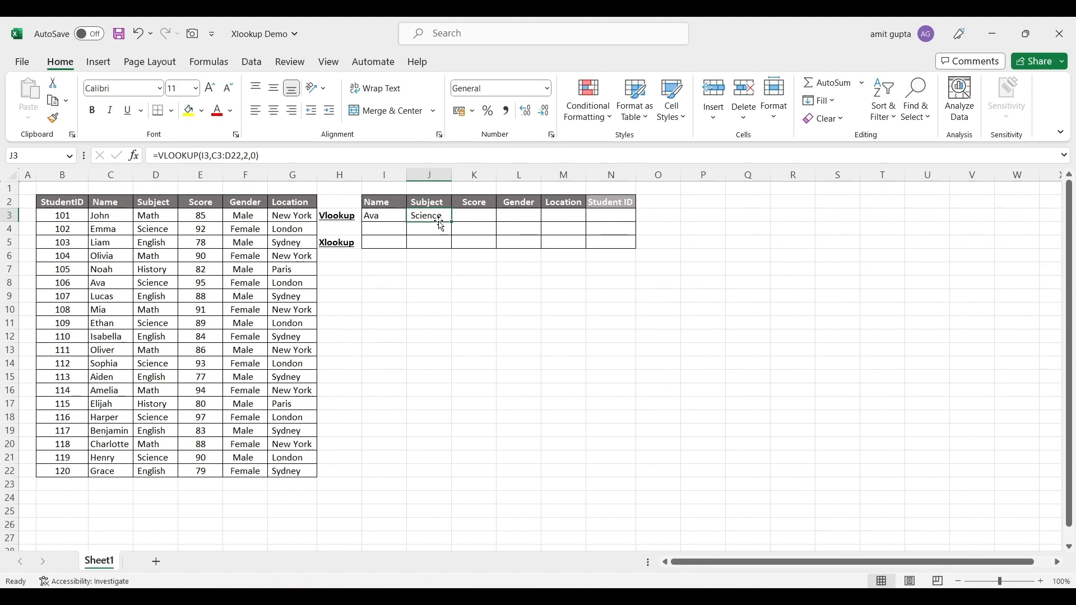
Enter =VLOOKUP(I3,C3:E22,3,0) in K3 to return the student's score with an exact match
{"action": "left_click", "coordinate": [475, 217]}
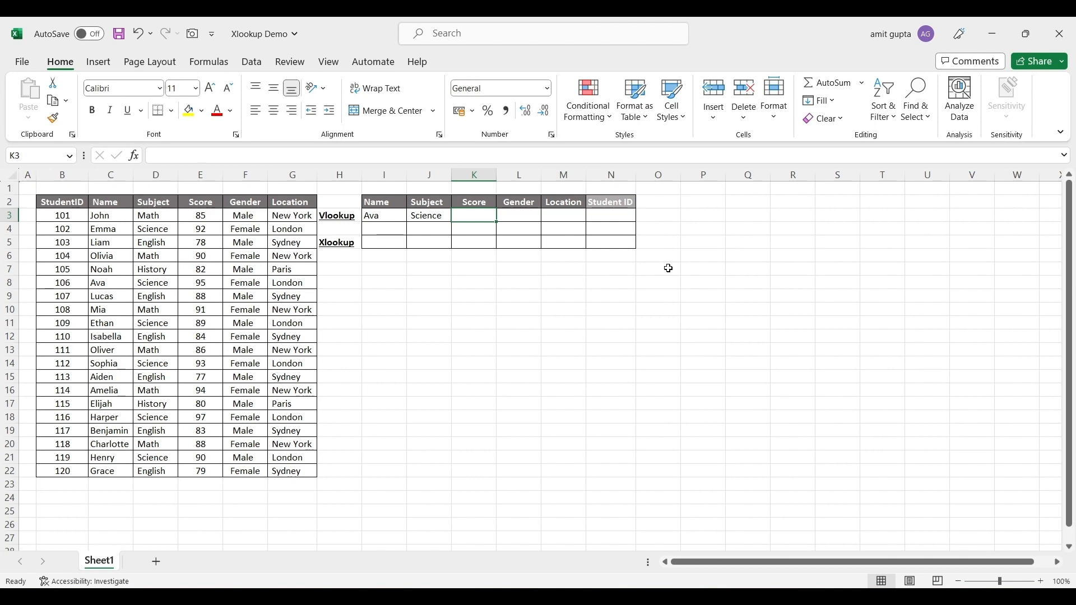
{"action": "type", "text": "=vl"}
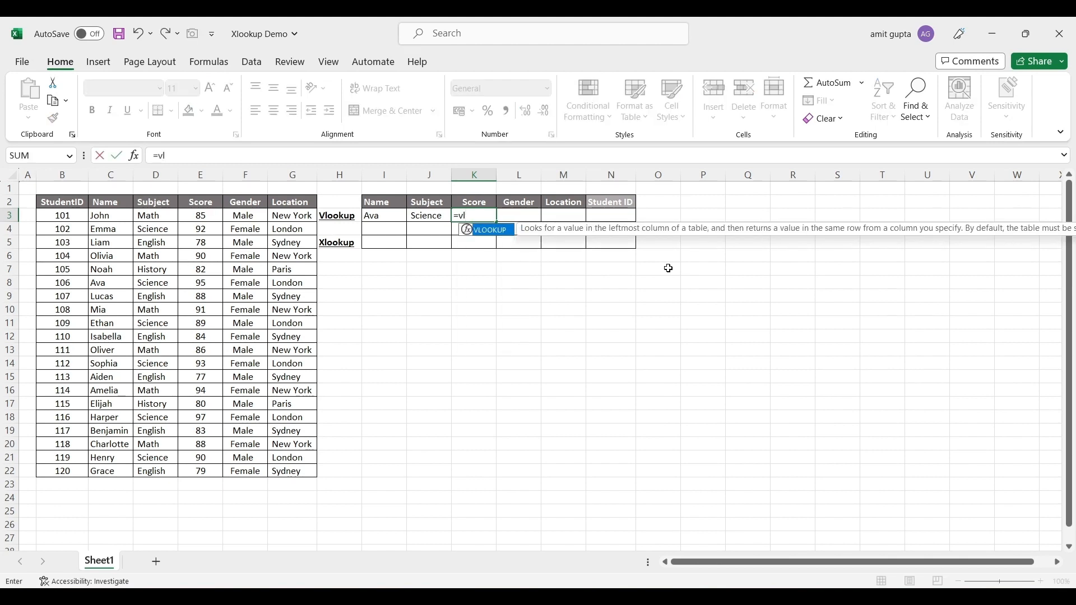
{"action": "type", "text": "ookup("}
{"action": "key", "text": "Left"}
{"action": "key", "text": "Left"}
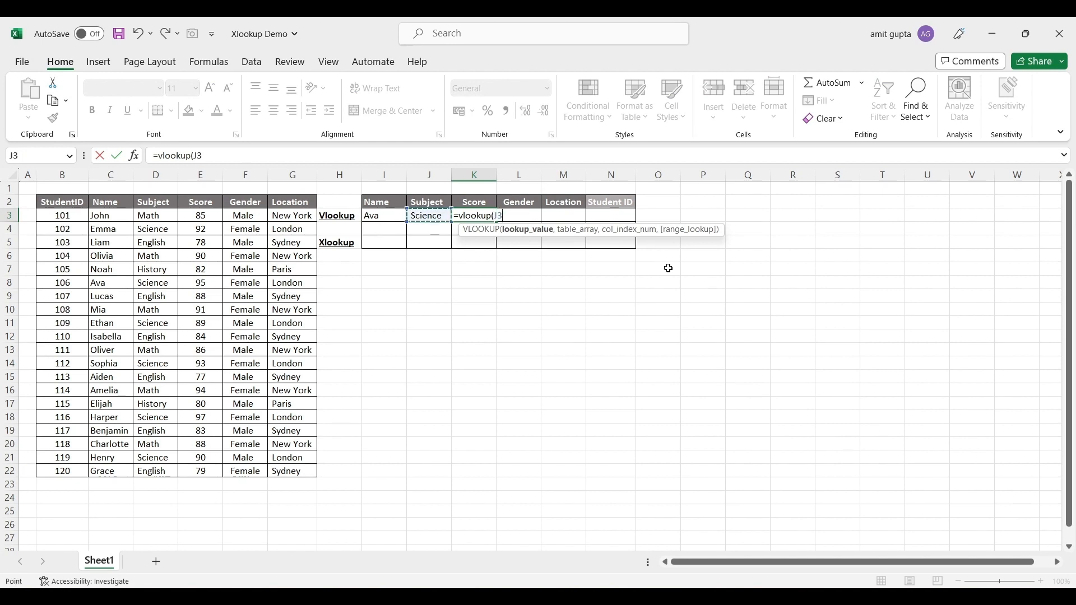
{"action": "type", "text": ","}
{"action": "key", "text": "Left"}
{"action": "key", "text": "Left"}
{"action": "key", "text": "Left"}
{"action": "key", "text": "Left"}
{"action": "key", "text": "Left"}
{"action": "key", "text": "Left"}
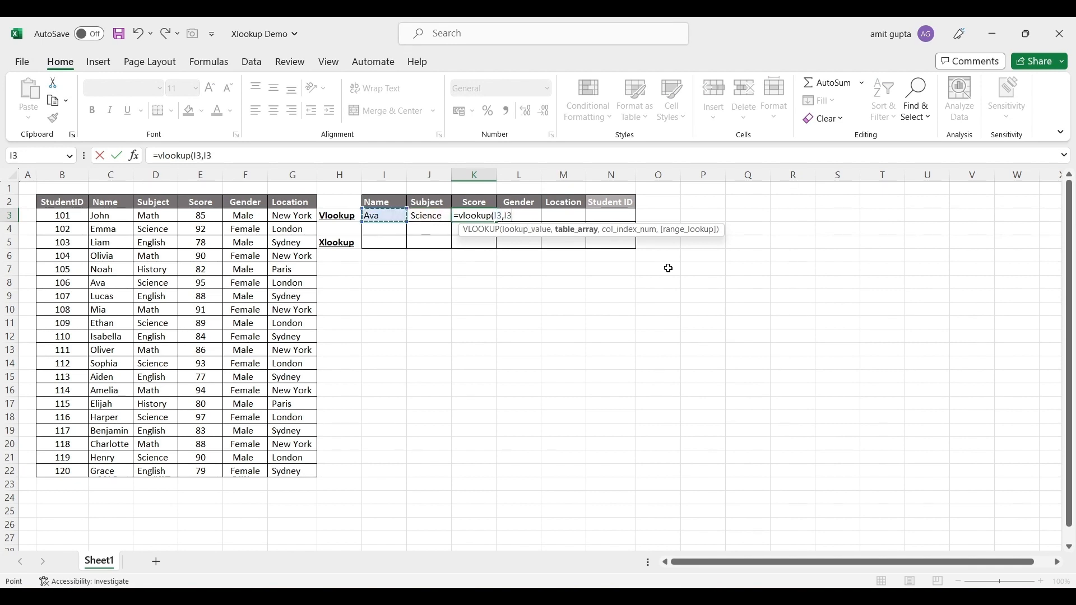
{"action": "key", "text": "Left"}
{"action": "key", "text": "Left"}
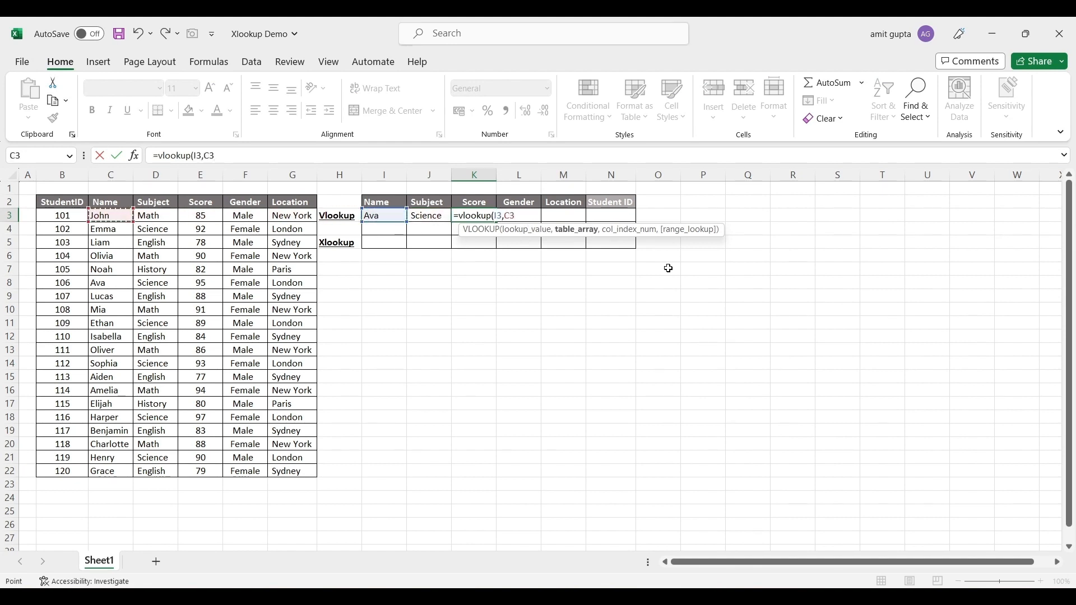
{"action": "key", "text": "ctrl+shift+Down"}
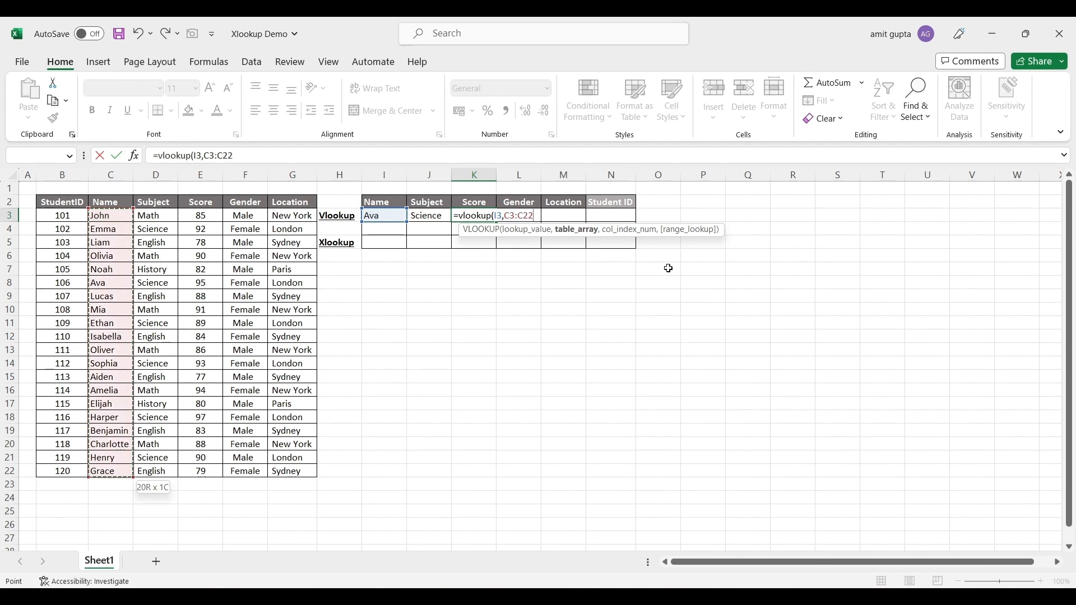
{"action": "key", "text": "shift+Right"}
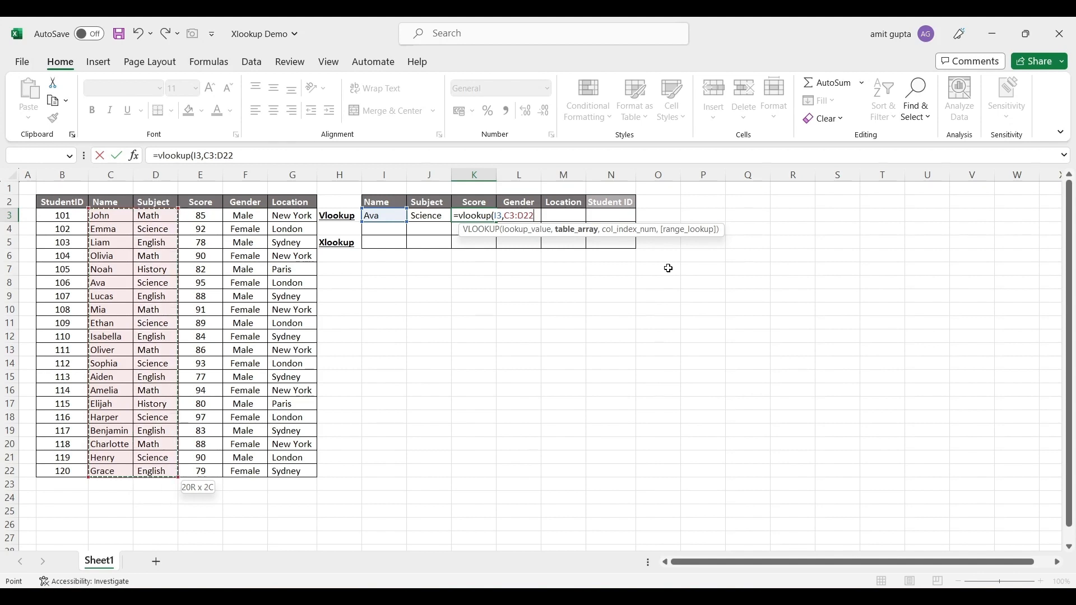
{"action": "key", "text": "shift+Right"}
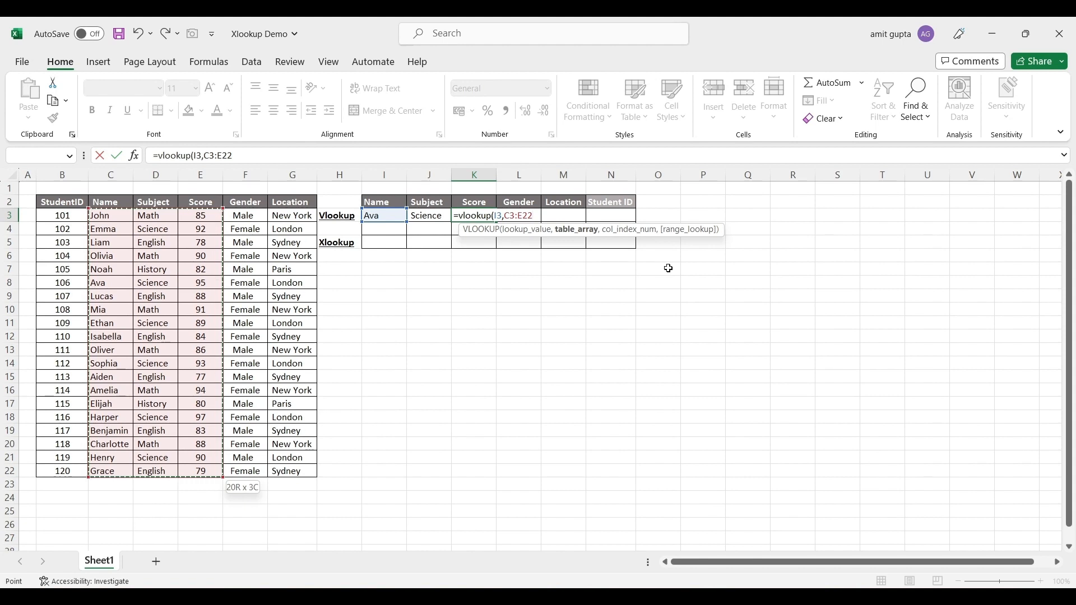
{"action": "type", "text": ","}
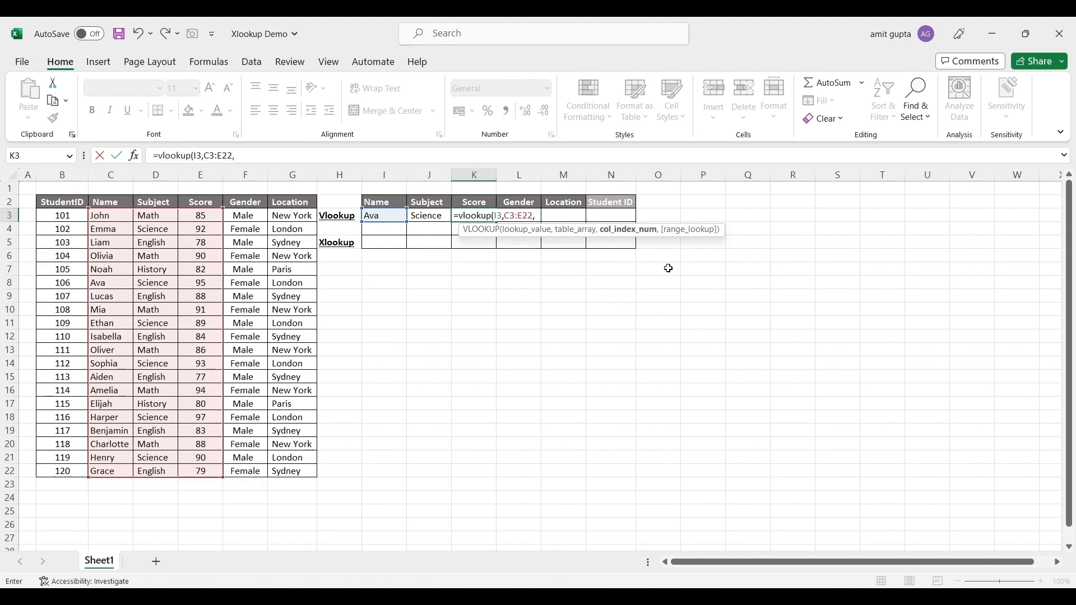
{"action": "type", "text": "3,0"}
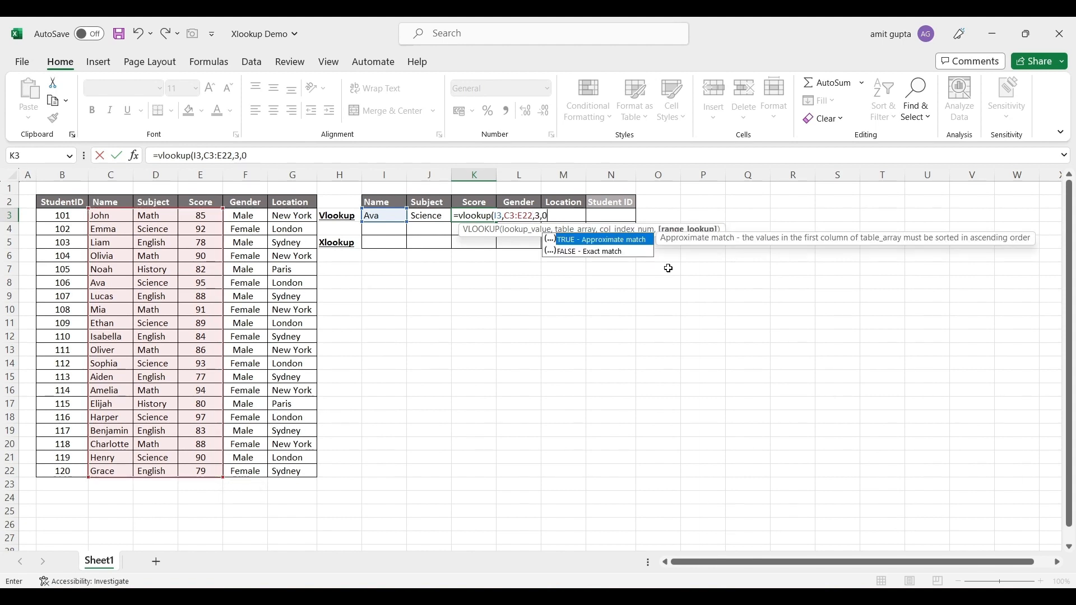
{"action": "key", "text": "Return"}
Enter =VLOOKUP(I3,$C$3:$F$22,4,0) in L3 to return the student's gender, using an absolute table range
{"action": "key", "text": "Up"}
{"action": "key", "text": "Right"}
{"action": "type", "text": "=vl"}
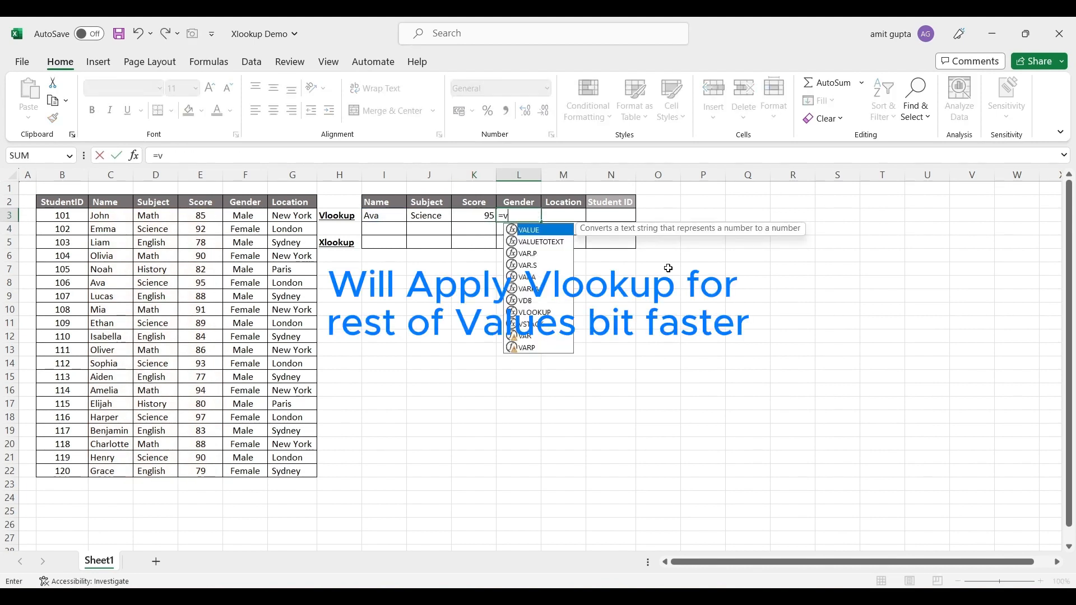
{"action": "key", "text": "Tab"}
{"action": "key", "text": "Left"}
{"action": "key", "text": "Left"}
{"action": "key", "text": "Left"}
{"action": "type", "text": ","}
{"action": "key", "text": "Left"}
{"action": "key", "text": "Left"}
{"action": "key", "text": "Left"}
{"action": "key", "text": "Left"}
{"action": "key", "text": "Left"}
{"action": "key", "text": "Left"}
{"action": "key", "text": "Left"}
{"action": "key", "text": "Left"}
{"action": "key", "text": "Left"}
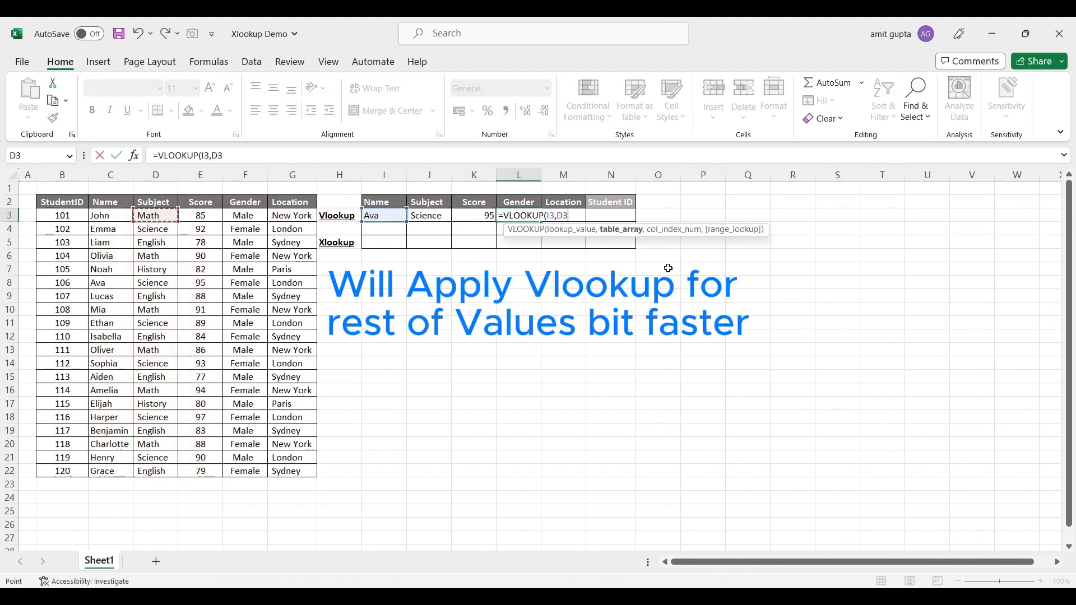
{"action": "key", "text": "ctrl+shift+Down"}
{"action": "key", "text": "shift+Right"}
{"action": "key", "text": "shift+Right"}
{"action": "key", "text": "shift+Right"}
{"action": "key", "text": "shift+Right"}
{"action": "key", "text": "shift+Left"}
{"action": "key", "text": "F4"}
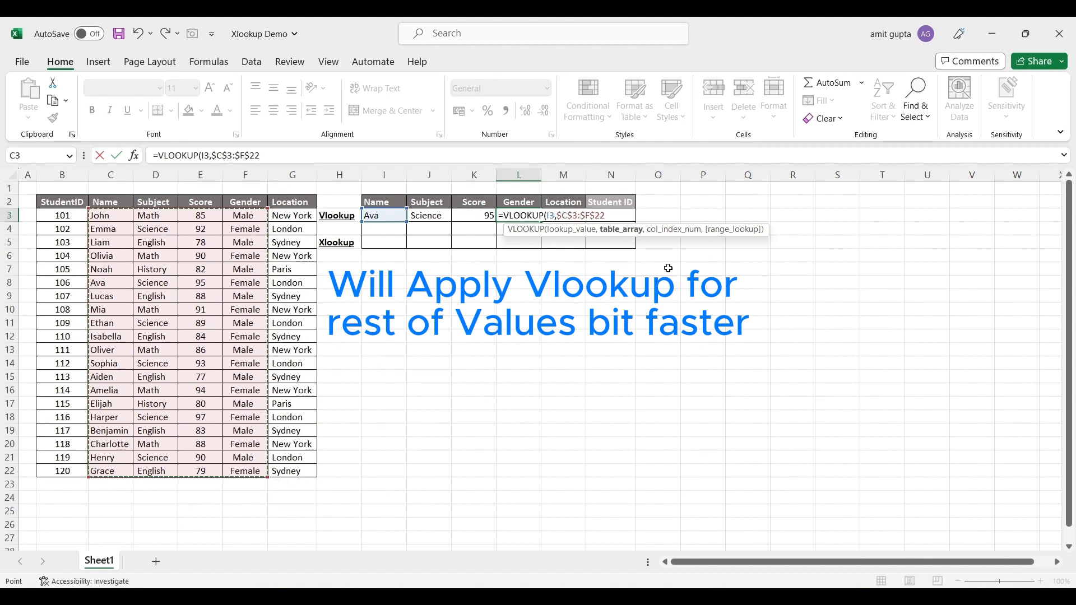
{"action": "type", "text": ",4,0"}
{"action": "key", "text": "Return"}
Enter =VLOOKUP(I3,$C$3:$G$22,5,0) in M3 to return the student's location, using an absolute table range
{"action": "key", "text": "Up"}
{"action": "key", "text": "Right"}
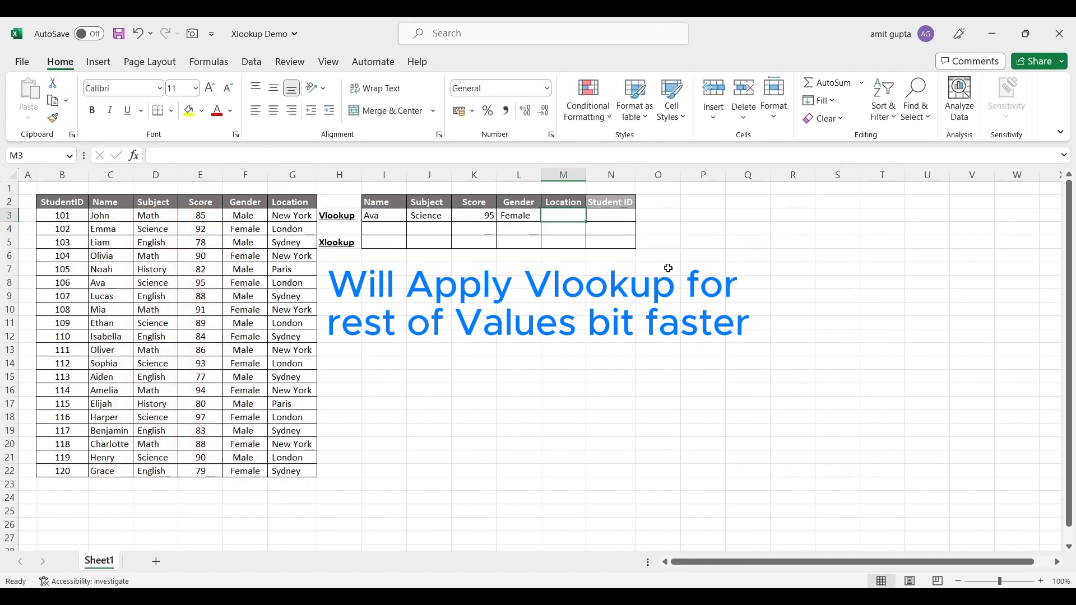
{"action": "type", "text": "=VL"}
{"action": "key", "text": "Tab"}
{"action": "key", "text": "Left"}
{"action": "key", "text": "Left"}
{"action": "key", "text": "Left"}
{"action": "key", "text": "Left"}
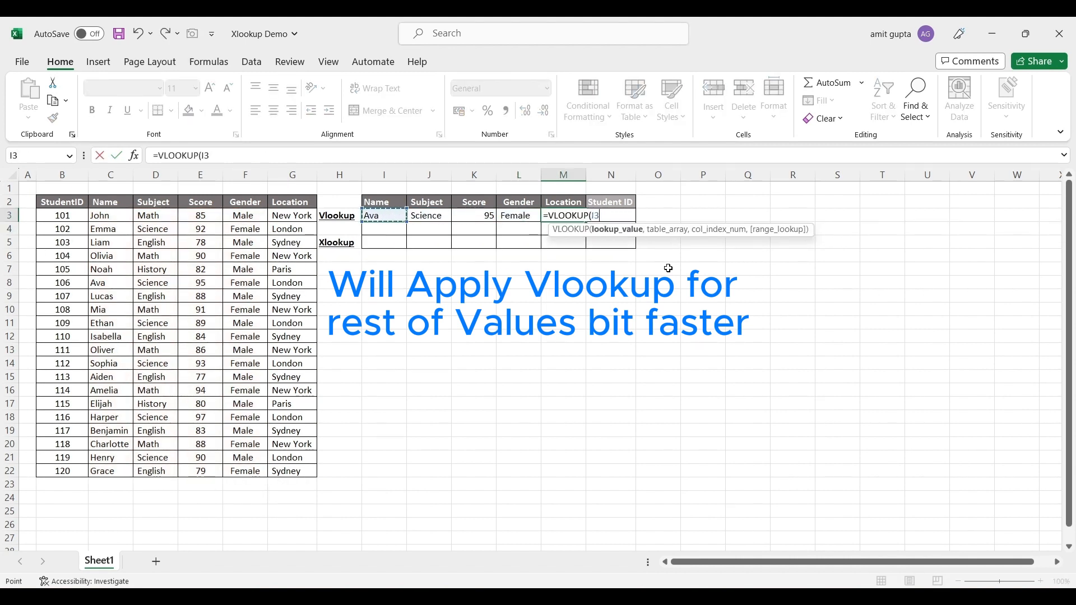
{"action": "type", "text": ","}
{"action": "key", "text": "Left"}
{"action": "key", "text": "Left"}
{"action": "key", "text": "Left"}
{"action": "key", "text": "Left"}
{"action": "key", "text": "Left"}
{"action": "key", "text": "Left"}
{"action": "key", "text": "Left"}
{"action": "key", "text": "Left"}
{"action": "key", "text": "Left"}
{"action": "key", "text": "Left"}
{"action": "key", "text": "ctrl+shift+Down"}
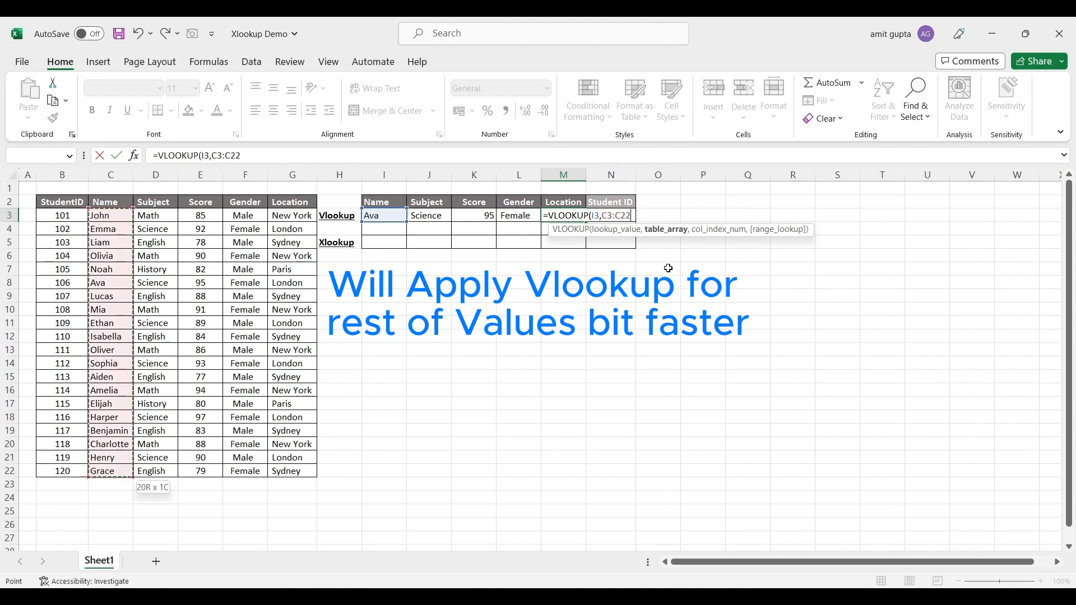
{"action": "key", "text": "shift+Right"}
{"action": "key", "text": "shift+Right"}
{"action": "key", "text": "shift+Right"}
{"action": "key", "text": "shift+Right"}
{"action": "key", "text": "F4"}
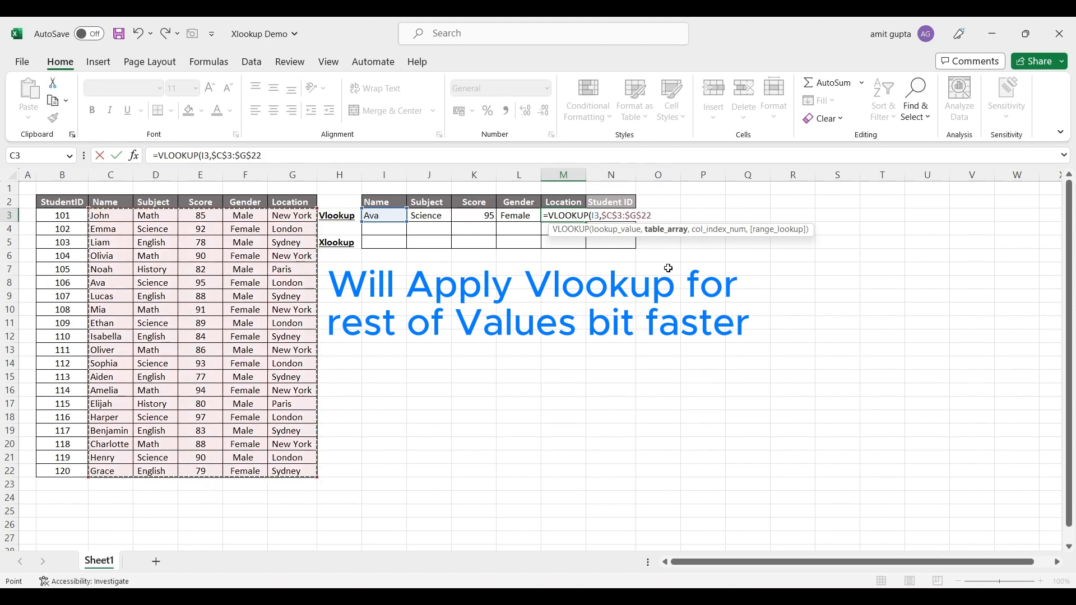
{"action": "type", "text": ",5,0)"}
{"action": "key", "text": "ctrl+Return"}
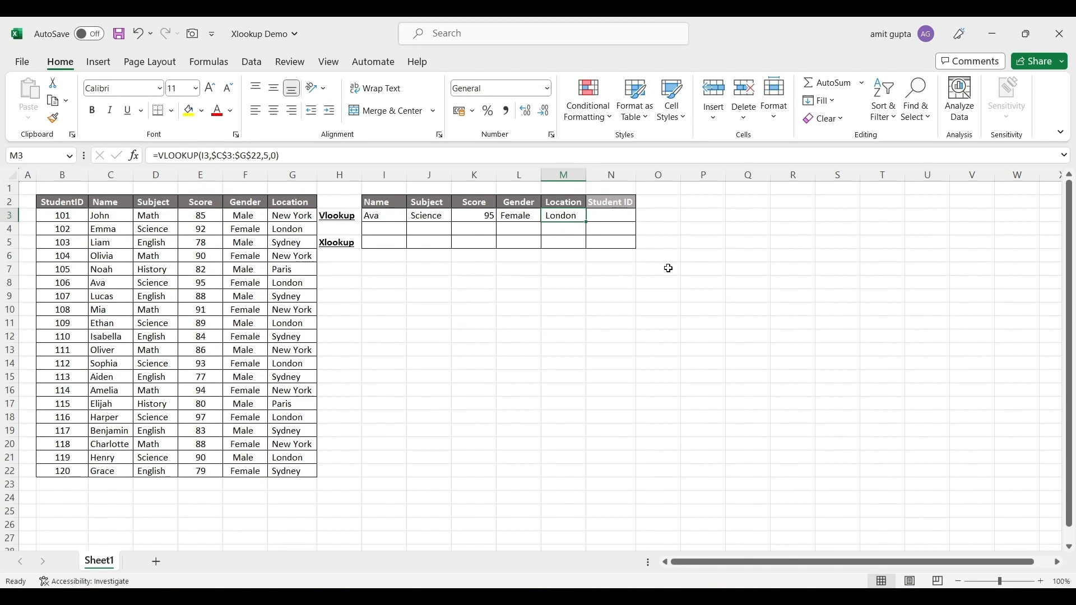
Review the Vlookup row's entries from the name in I3 through the location formula in M3
{"action": "key", "text": "Left"}
{"action": "key", "text": "Left"}
{"action": "key", "text": "Left"}
{"action": "key", "text": "Left"}
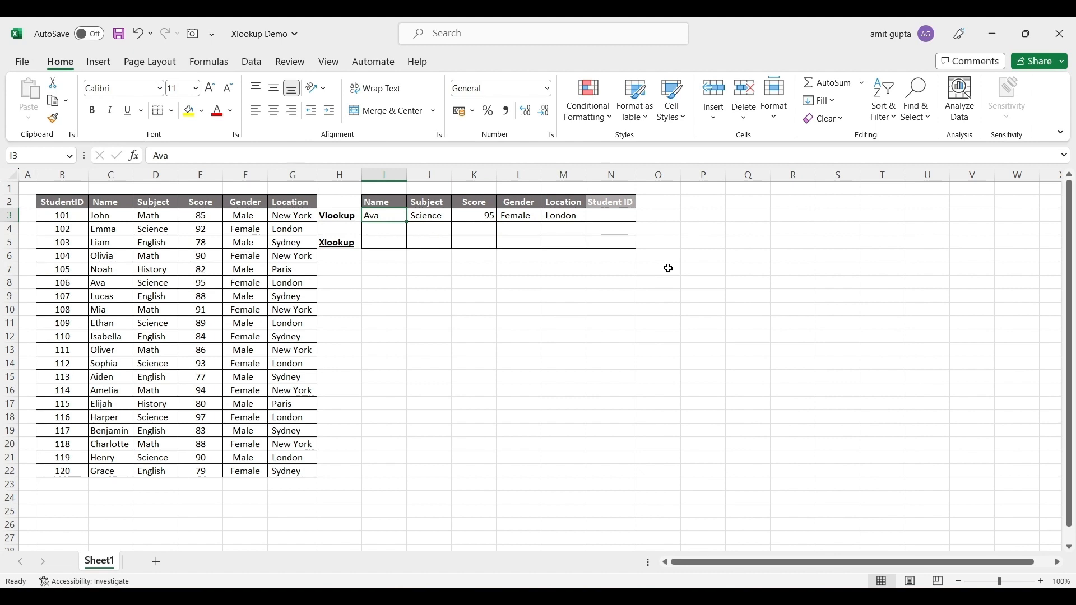
{"action": "key", "text": "Right"}
{"action": "key", "text": "Right"}
{"action": "key", "text": "Right"}
{"action": "key", "text": "Right"}
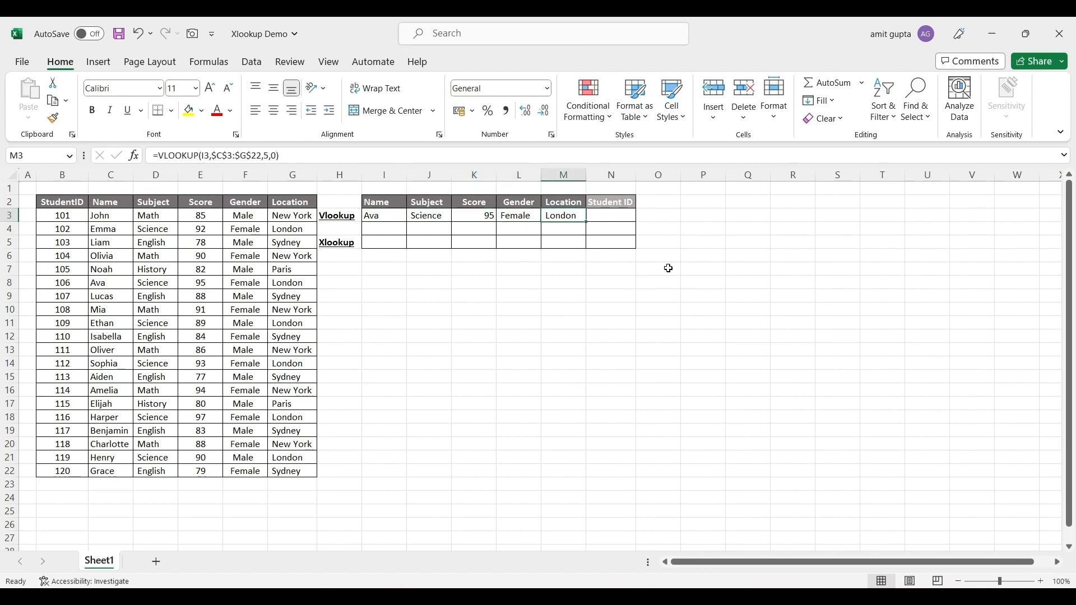
Replace the lookup name in I3 with the student name from C3 and check the Vlookup row's results through M3
{"action": "key", "text": "Left"}
{"action": "key", "text": "Left"}
{"action": "key", "text": "Left"}
{"action": "key", "text": "Left"}
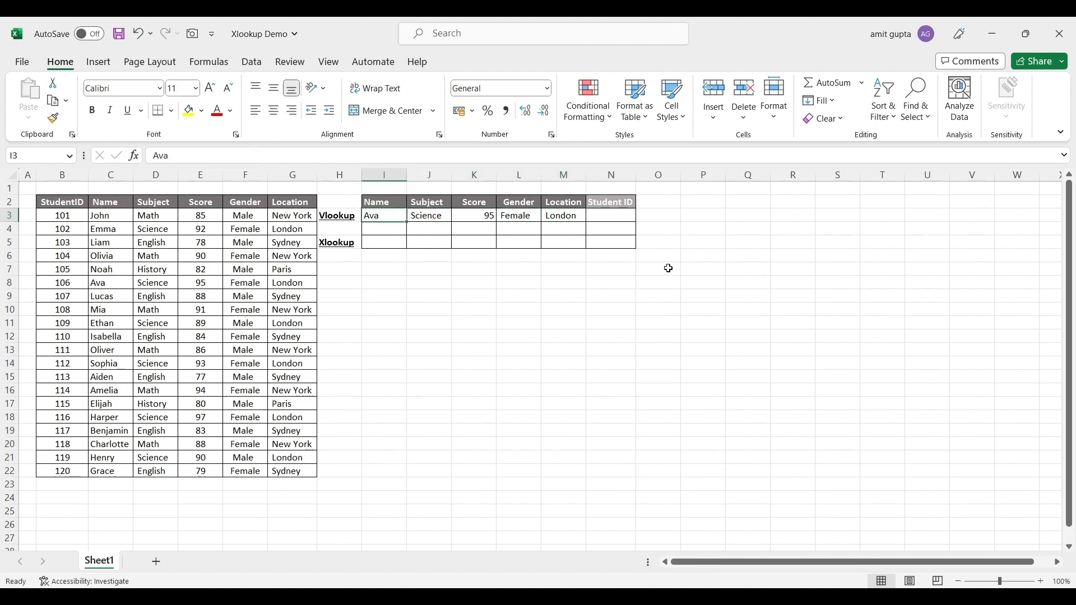
{"action": "type", "text": "John"}
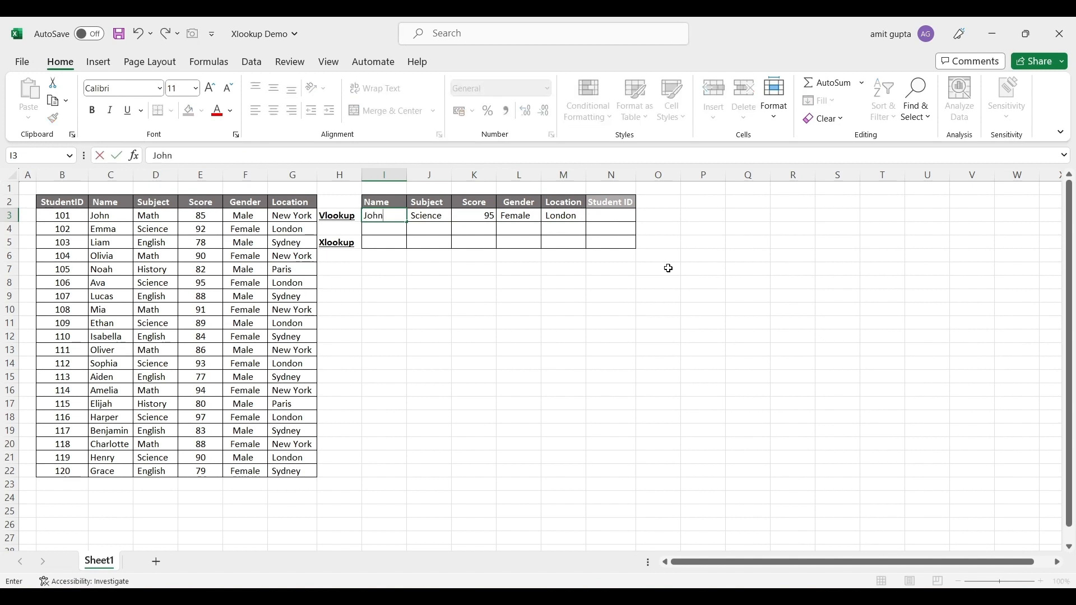
{"action": "key", "text": "Return"}
{"action": "key", "text": "Up"}
{"action": "key", "text": "Right"}
{"action": "key", "text": "Right"}
{"action": "key", "text": "Right"}
{"action": "key", "text": "Right"}
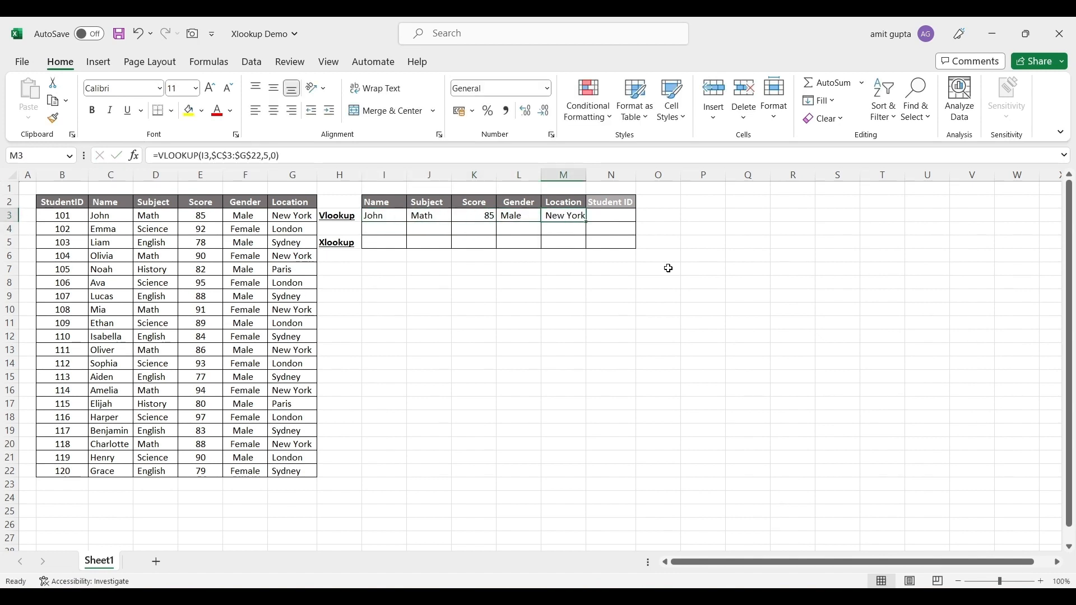
Enter the student name from C8 as the lookup name in both I5 and I3
{"action": "key", "text": "Down"}
{"action": "key", "text": "Down"}
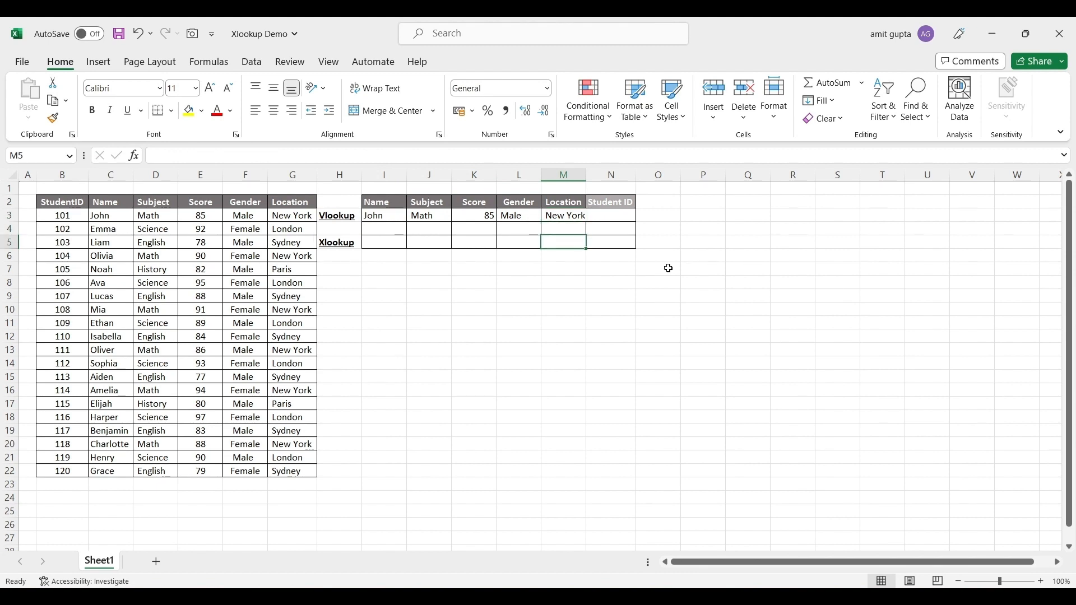
{"action": "key", "text": "Left"}
{"action": "key", "text": "Left"}
{"action": "key", "text": "Left"}
{"action": "key", "text": "Left"}
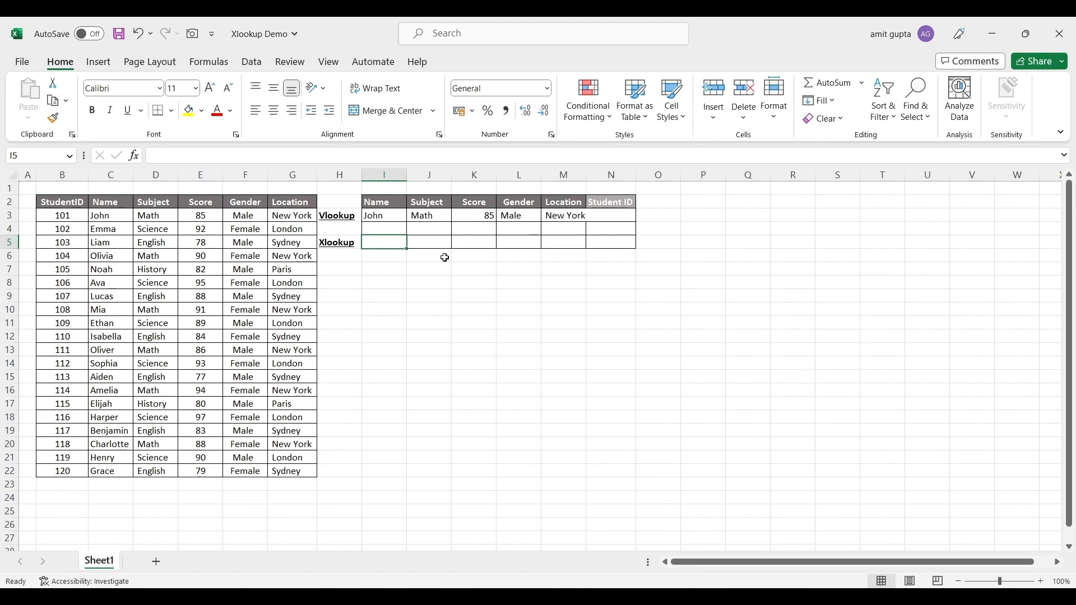
{"action": "type", "text": "Ava"}
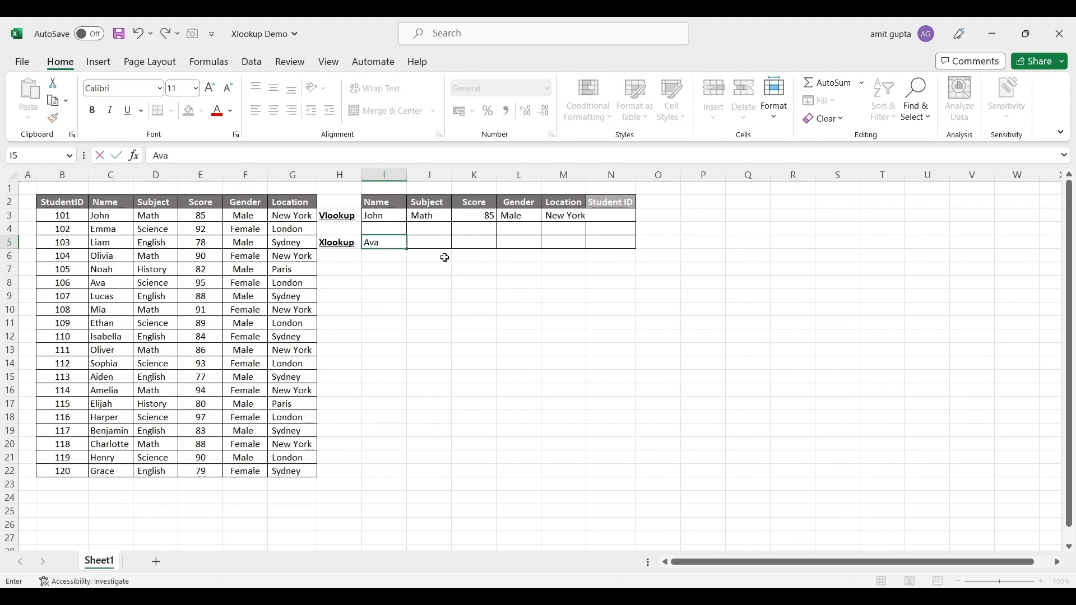
{"action": "key", "text": "Up"}
{"action": "key", "text": "Up"}
{"action": "type", "text": "Ava"}
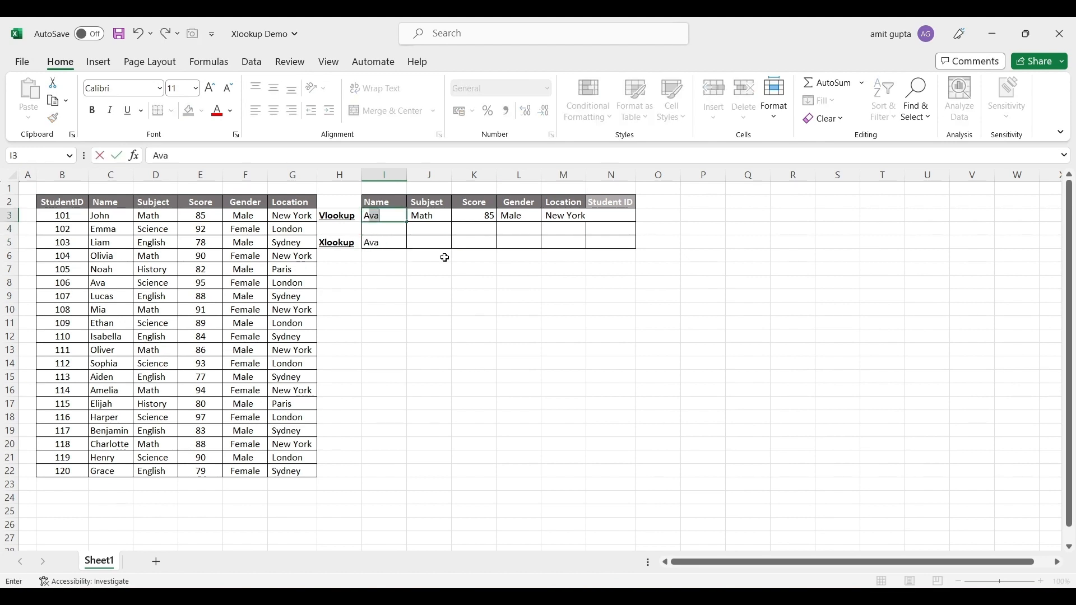
{"action": "key", "text": "Return"}
Enter =XLOOKUP(I5,$C$3:$C$22,$D$3:$D$22) in J5 to return the student's subject
{"action": "key", "text": "Down"}
{"action": "key", "text": "Right"}
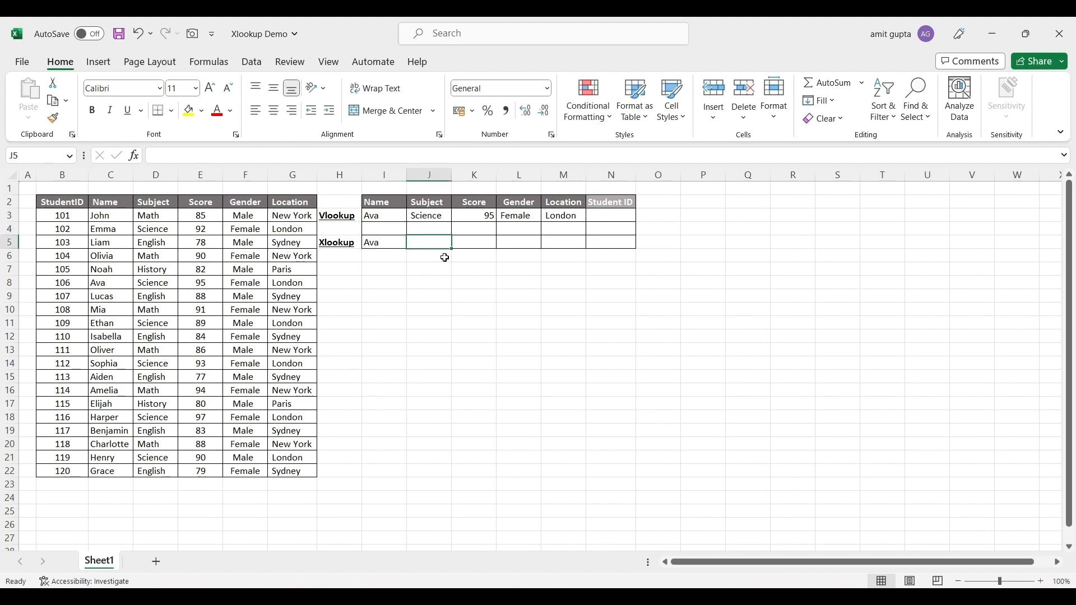
{"action": "type", "text": "=x"}
{"action": "double_click", "coordinate": [446, 267]}
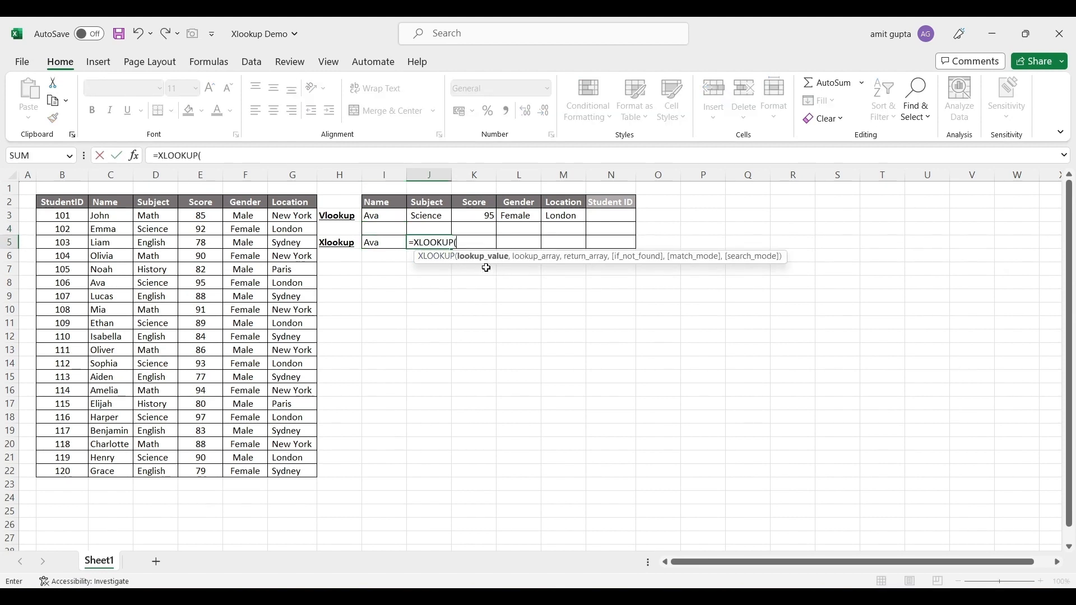
{"action": "key", "text": "Left"}
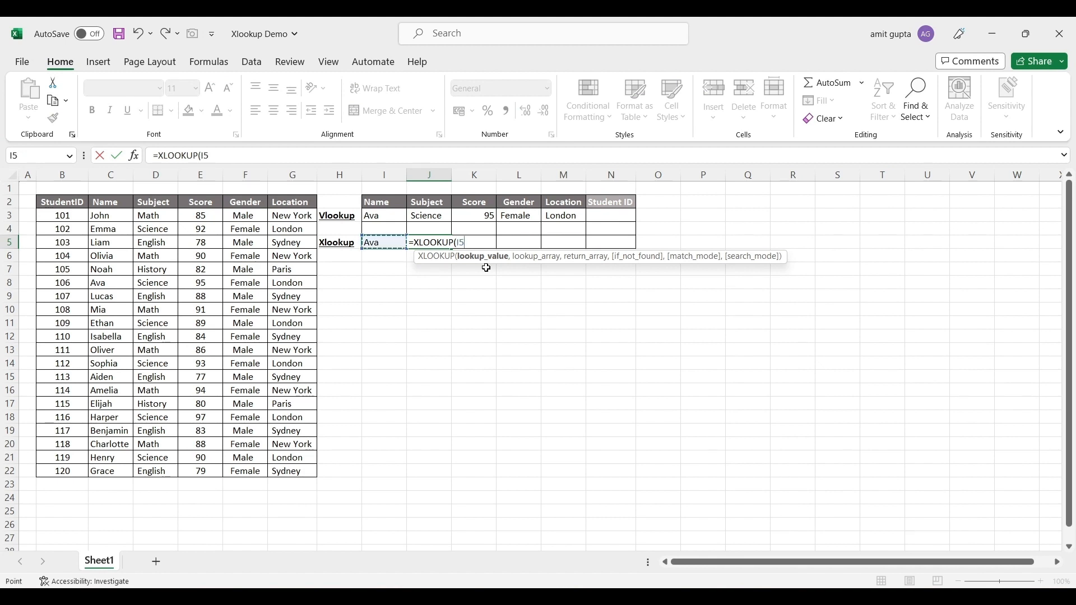
{"action": "type", "text": ","}
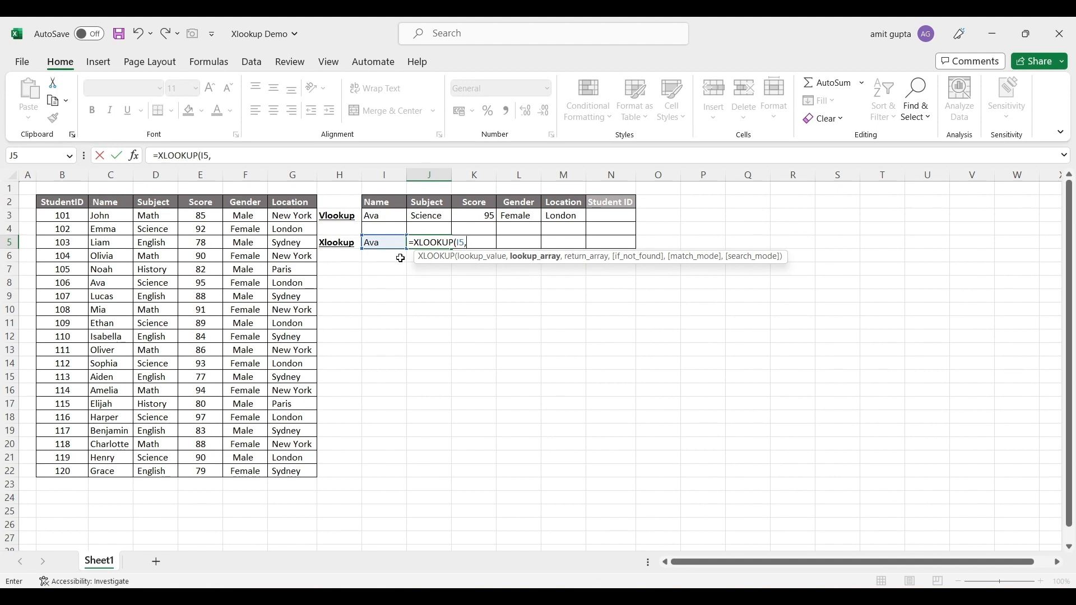
{"action": "left_click", "coordinate": [110, 213]}
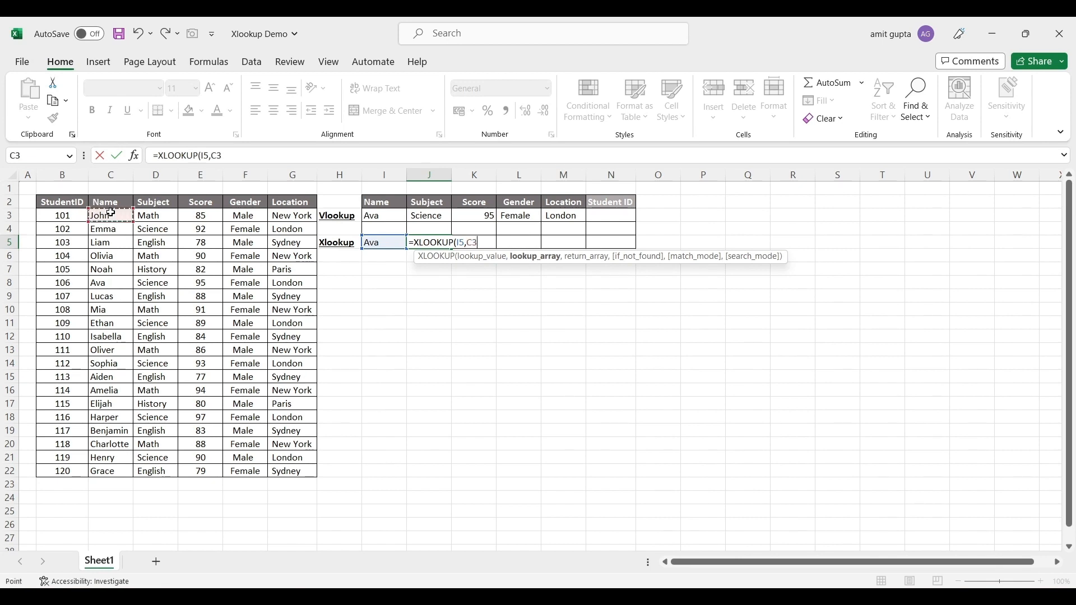
{"action": "key", "text": "ctrl+shift+Down"}
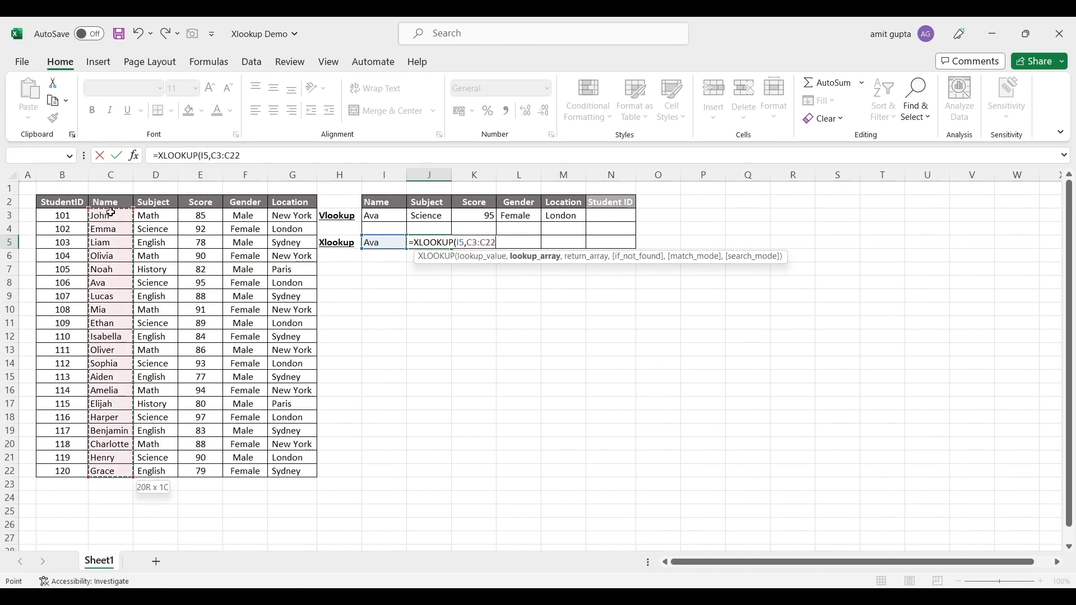
{"action": "key", "text": "F4"}
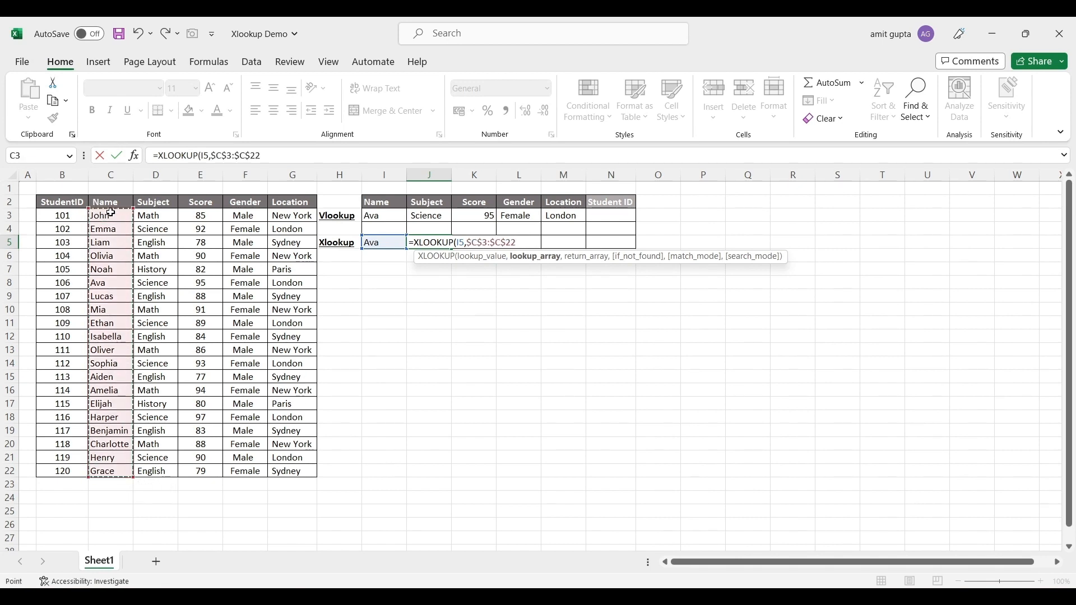
{"action": "type", "text": ","}
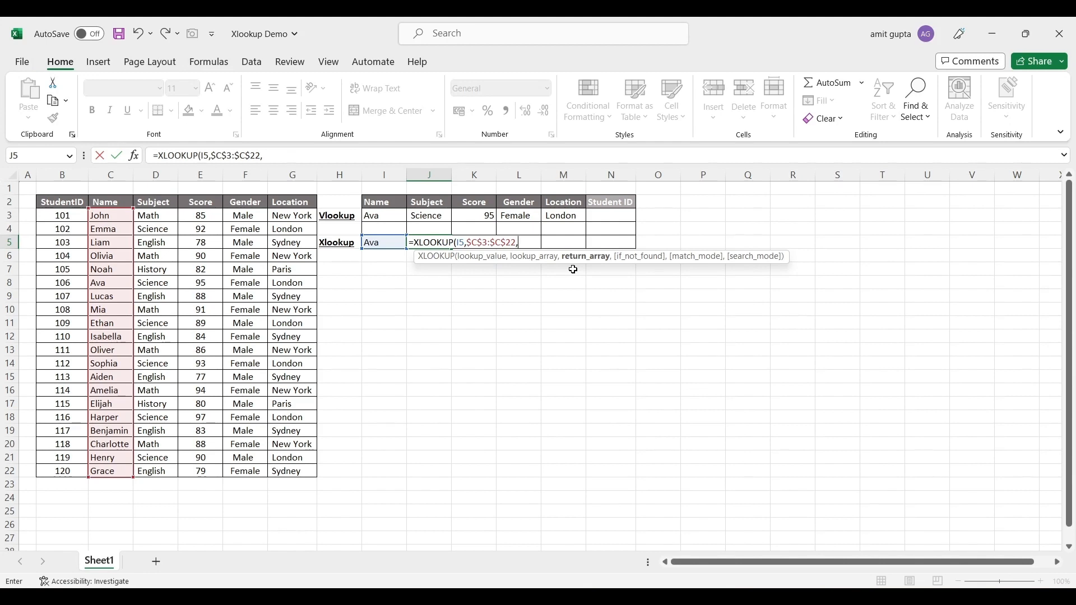
{"action": "left_click", "coordinate": [168, 217]}
{"action": "key", "text": "ctrl+shift+Down"}
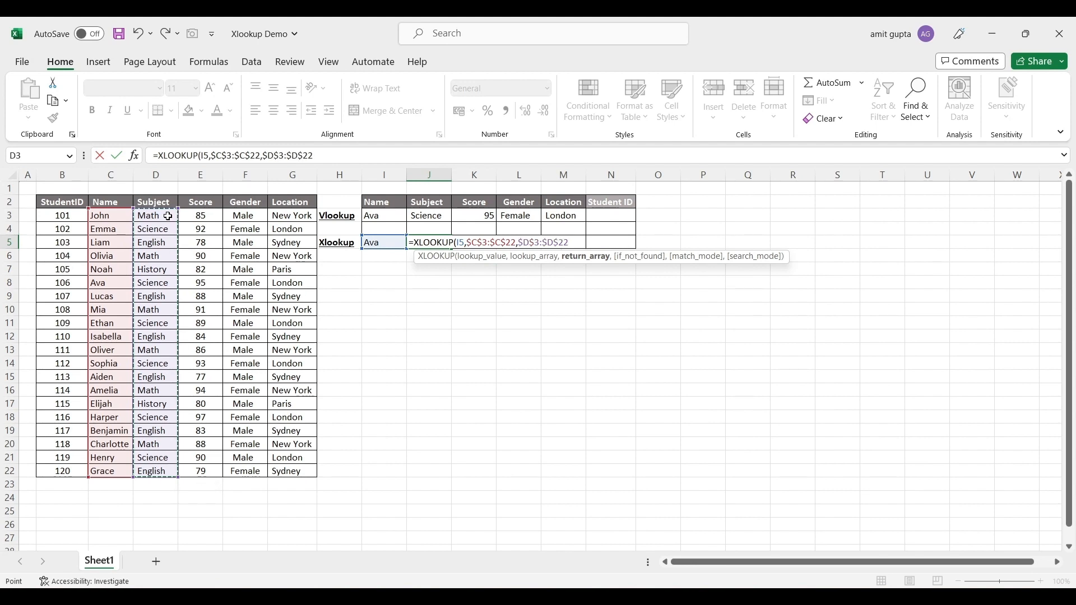
{"action": "key", "text": "Return"}
{"action": "key", "text": "Up"}
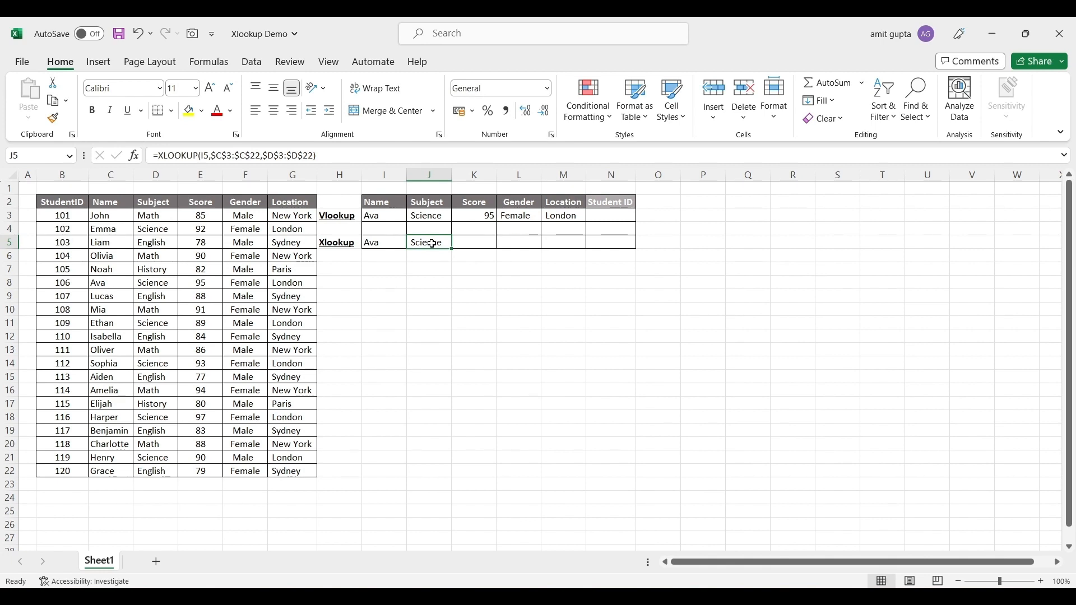
Replace the formula in J5 with a new XLOOKUP using I5 as lookup value and $C$3:$C$22 as lookup array
{"action": "type", "text": "="}
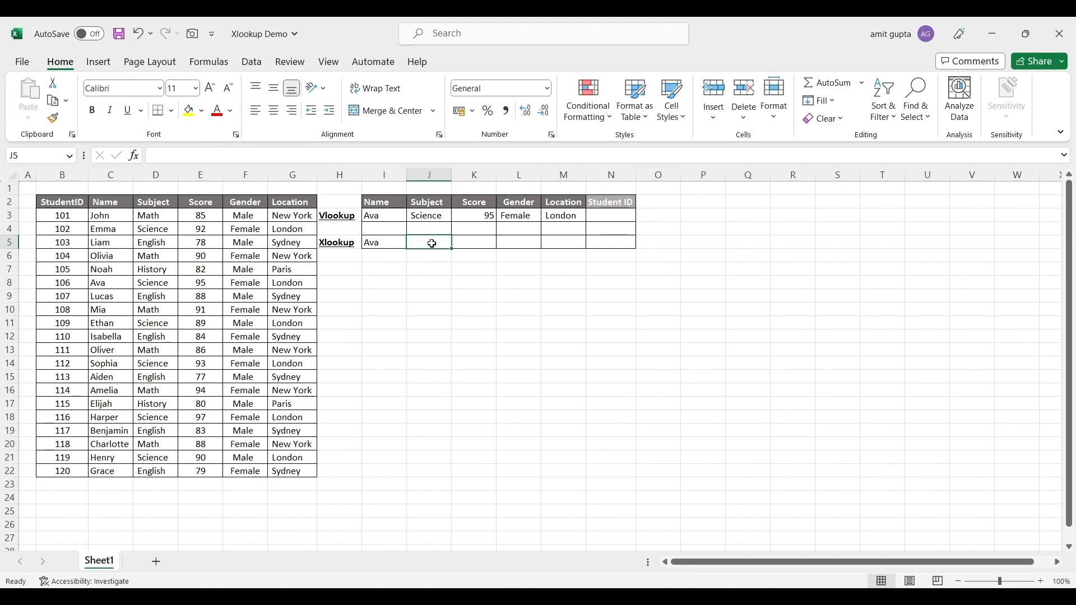
{"action": "type", "text": "x"}
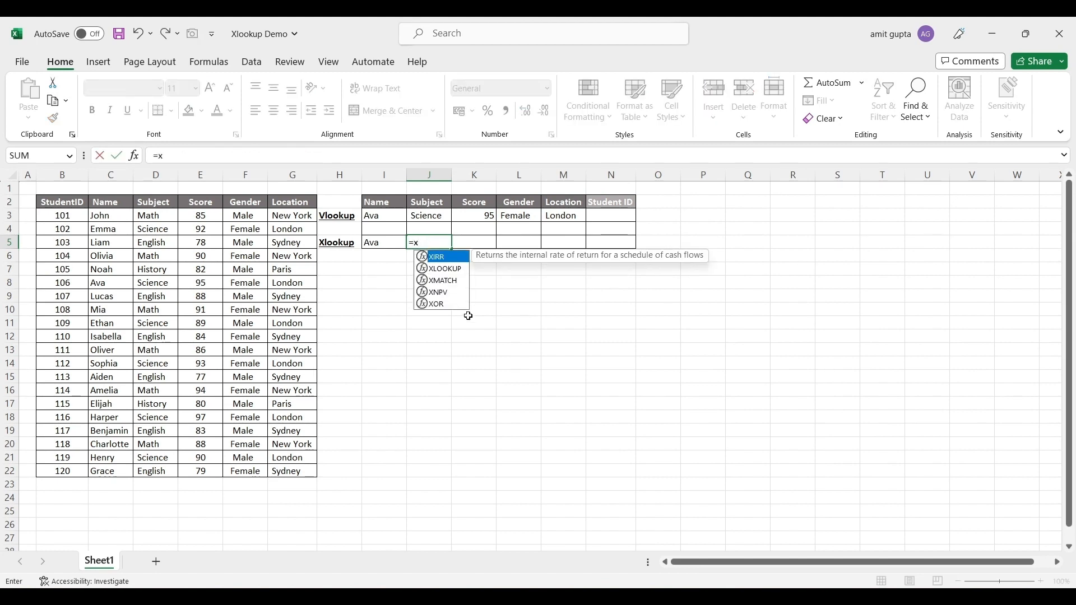
{"action": "type", "text": "look"}
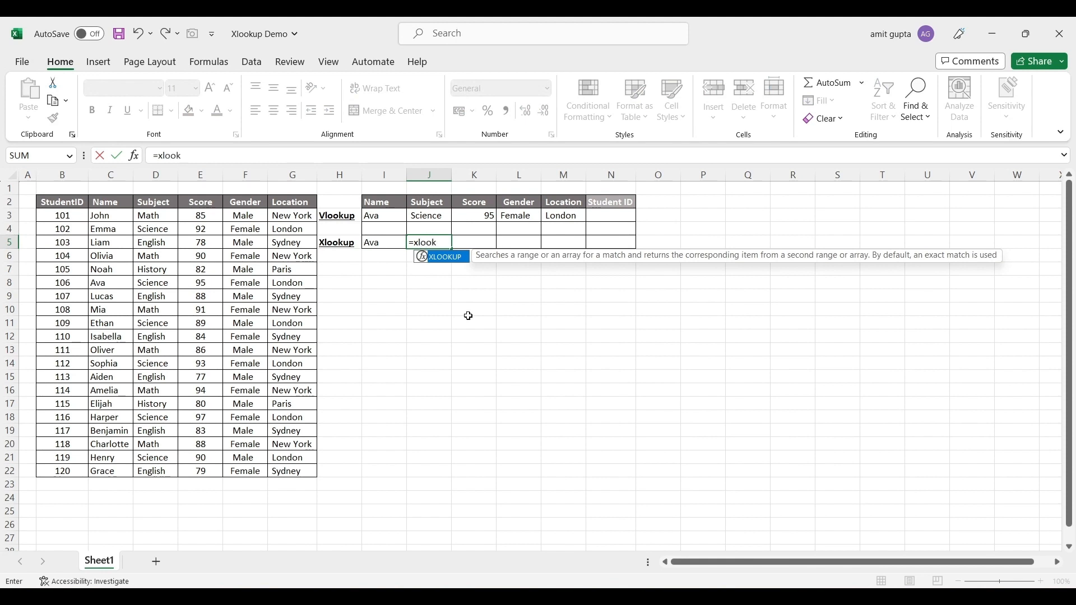
{"action": "key", "text": "Tab"}
{"action": "key", "text": "Left"}
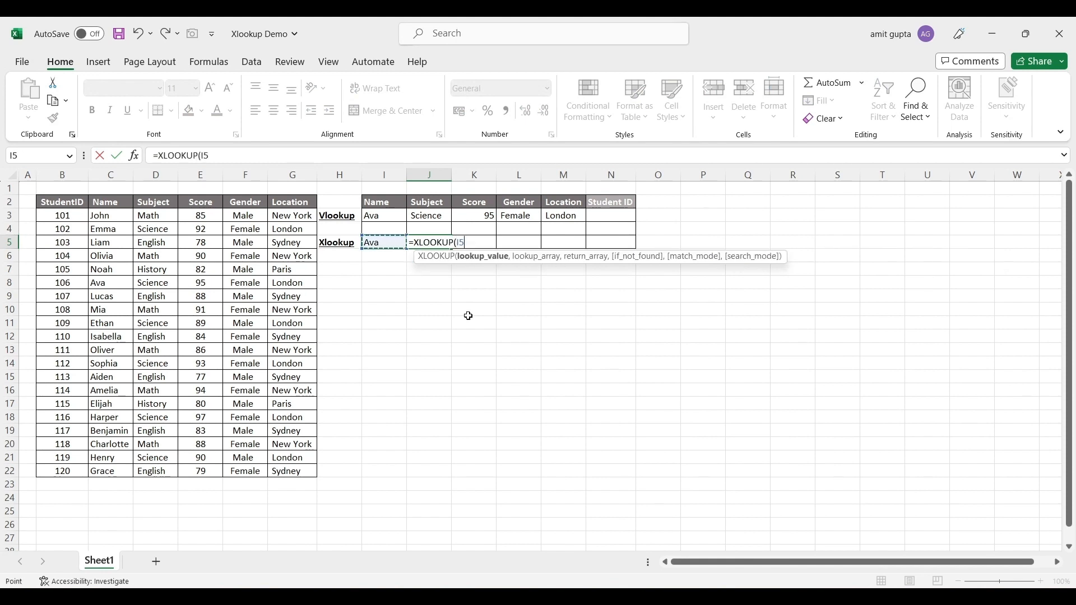
{"action": "type", "text": ","}
{"action": "key", "text": "Left"}
{"action": "key", "text": "Left"}
{"action": "key", "text": "Left"}
{"action": "key", "text": "Left"}
{"action": "key", "text": "Left"}
{"action": "key", "text": "Left"}
{"action": "key", "text": "Left"}
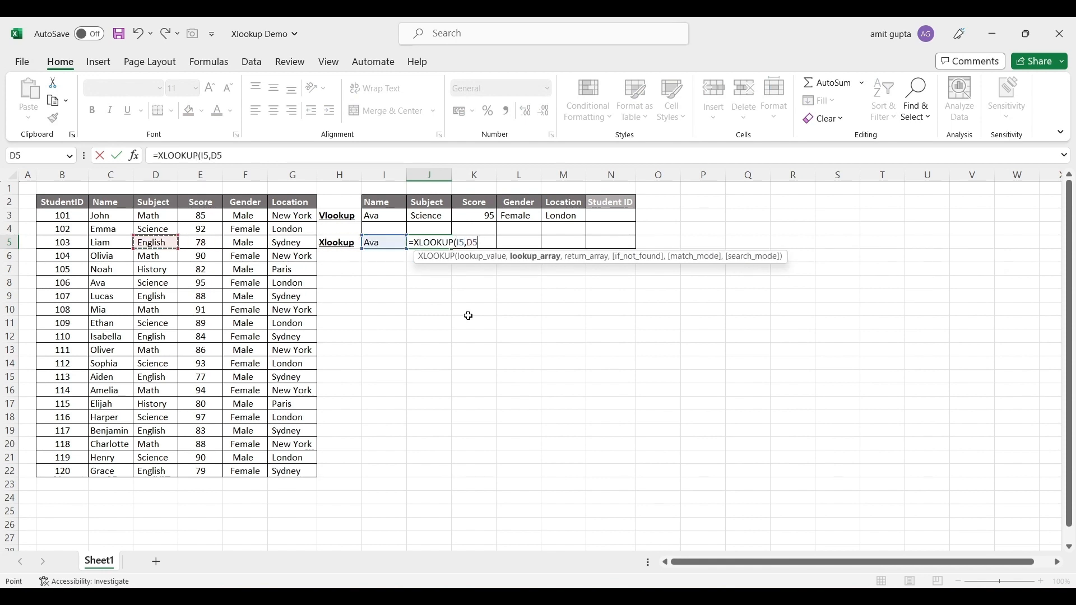
{"action": "key", "text": "Up"}
{"action": "key", "text": "Up"}
{"action": "key", "text": "ctrl+shift+Down"}
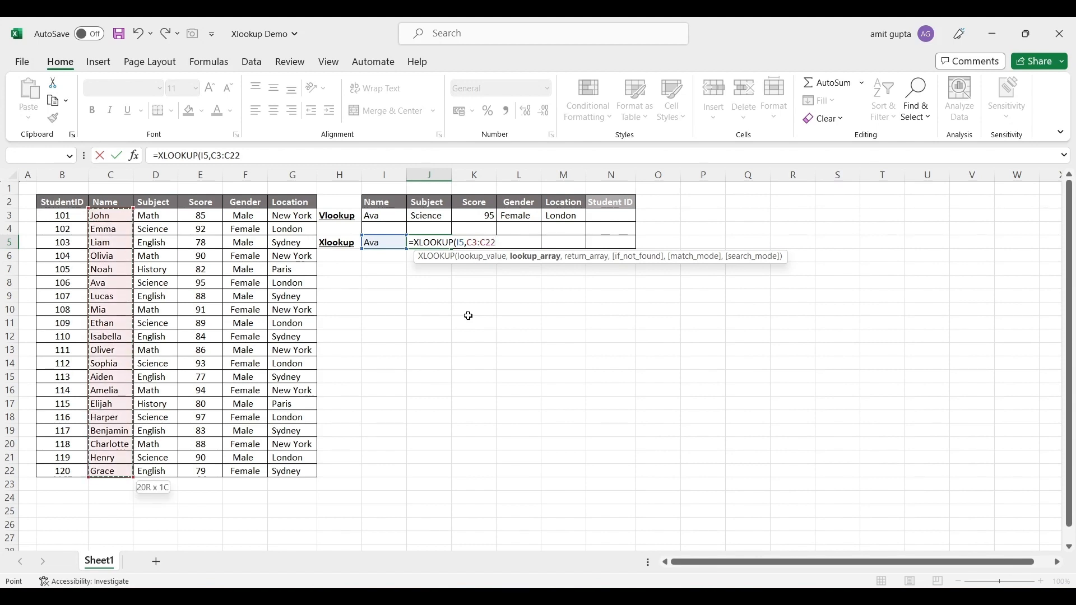
{"action": "key", "text": "F4"}
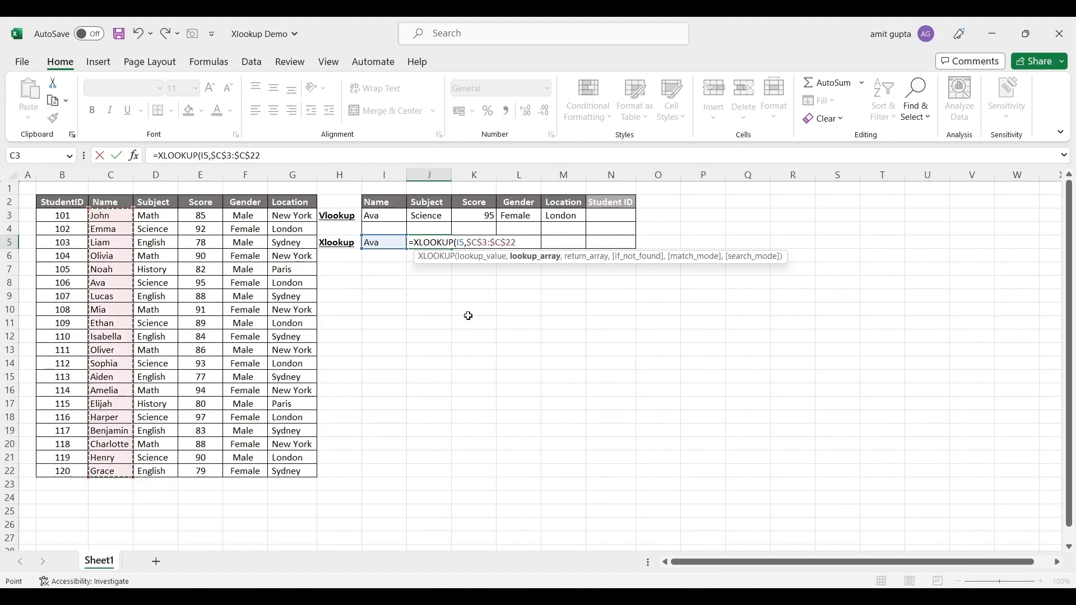
{"action": "type", "text": ","}
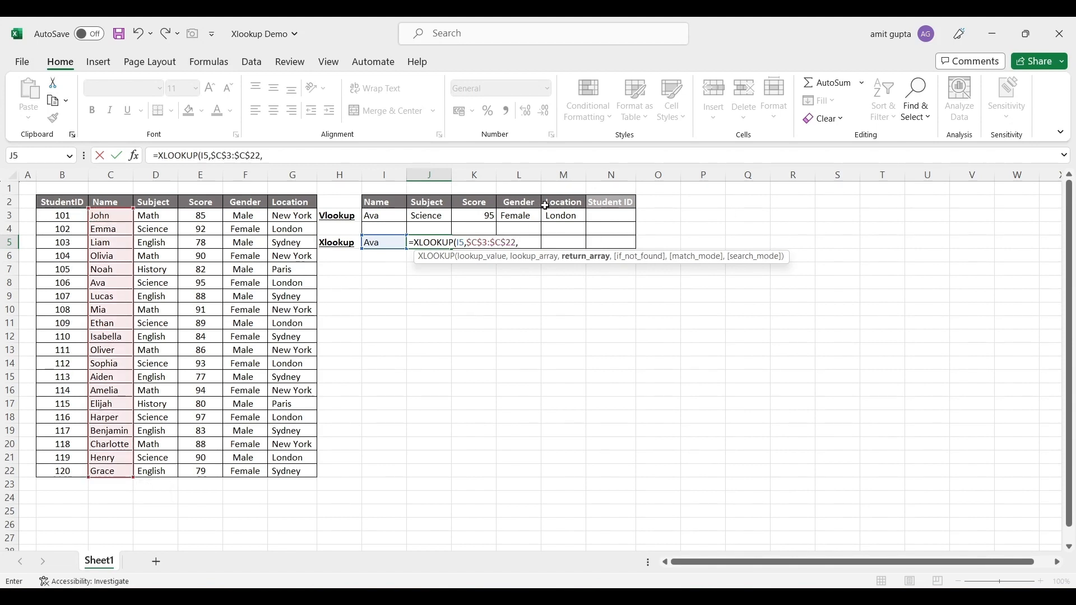
Complete the J5 formula with $D$3:$G$22 as return array to return subject, score, gender and location together
{"action": "left_click", "coordinate": [169, 217]}
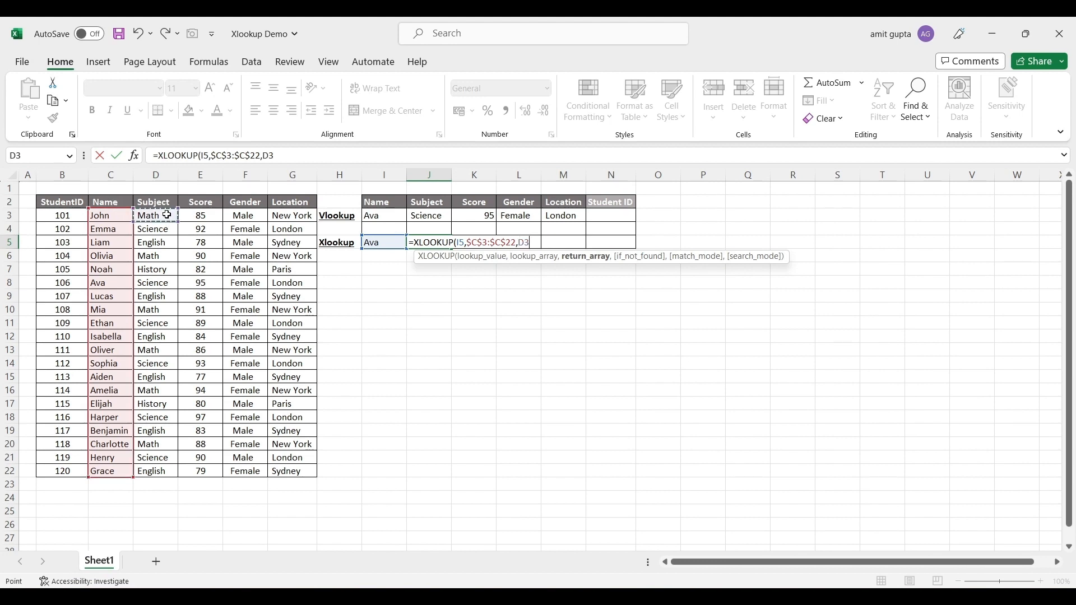
{"action": "key", "text": "ctrl+shift+Down"}
{"action": "key", "text": "shift+Right"}
{"action": "key", "text": "shift+Right"}
{"action": "key", "text": "shift+Right"}
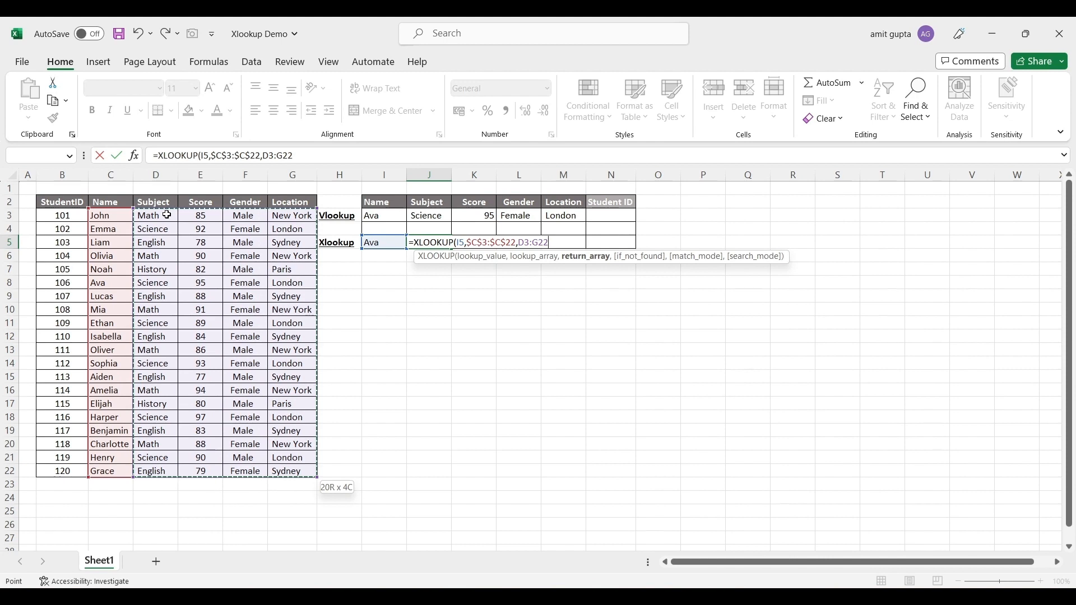
{"action": "key", "text": "F4"}
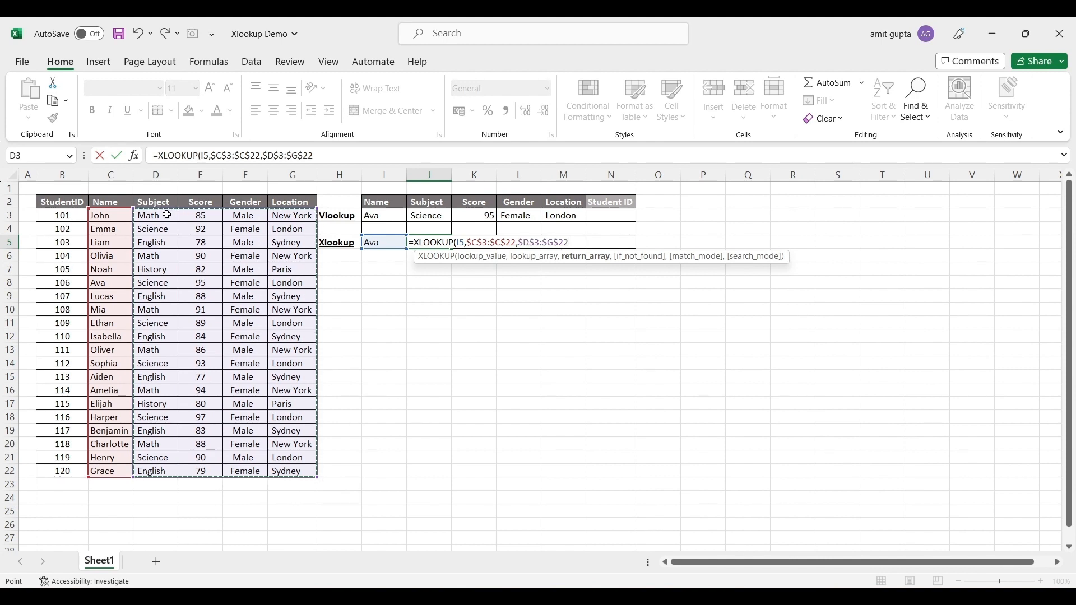
{"action": "type", "text": ")"}
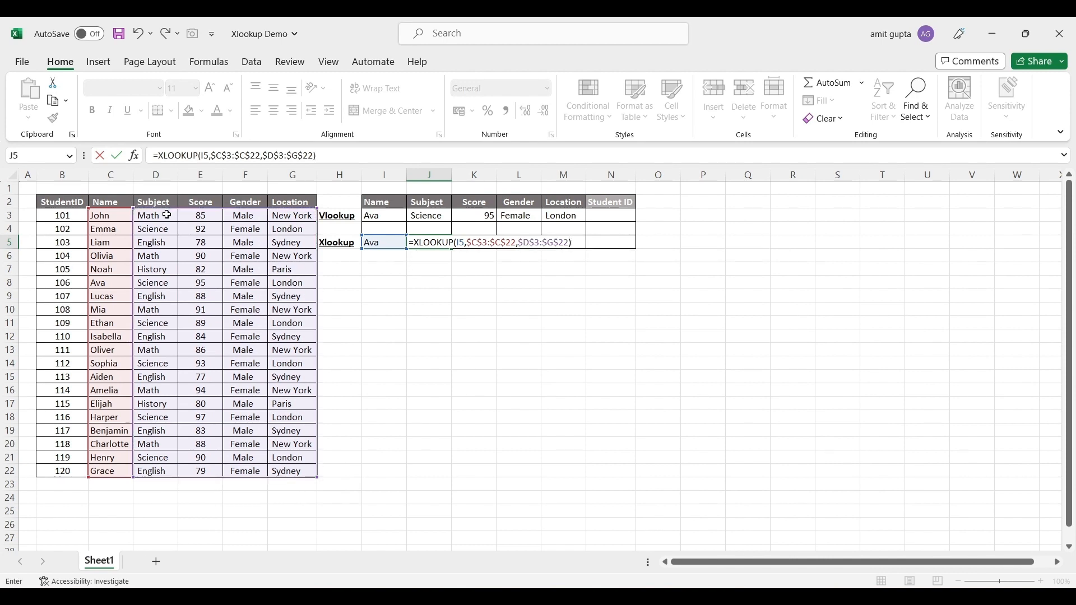
{"action": "key", "text": "Return"}
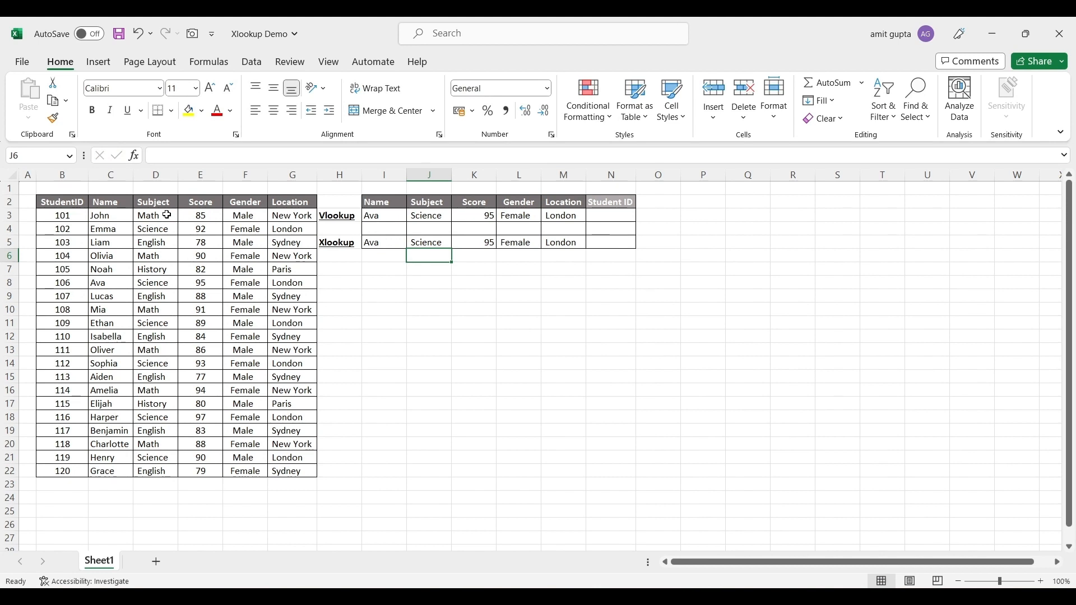
Inspect the XLOOKUP formula and its spilled results across J5 to M5
{"action": "key", "text": "Up"}
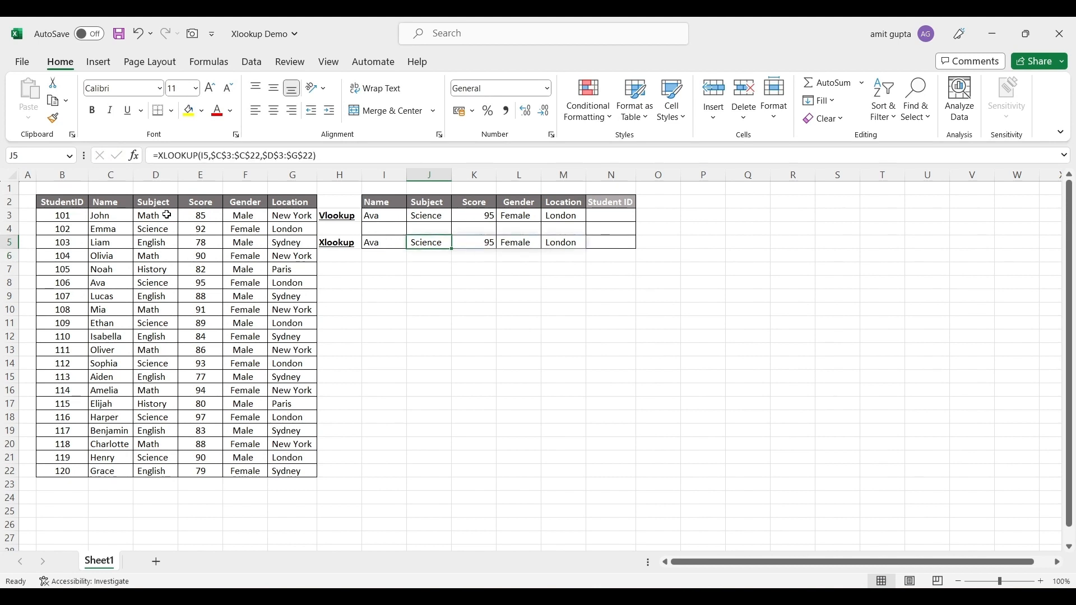
{"action": "key", "text": "Right"}
{"action": "key", "text": "Right"}
{"action": "key", "text": "Right"}
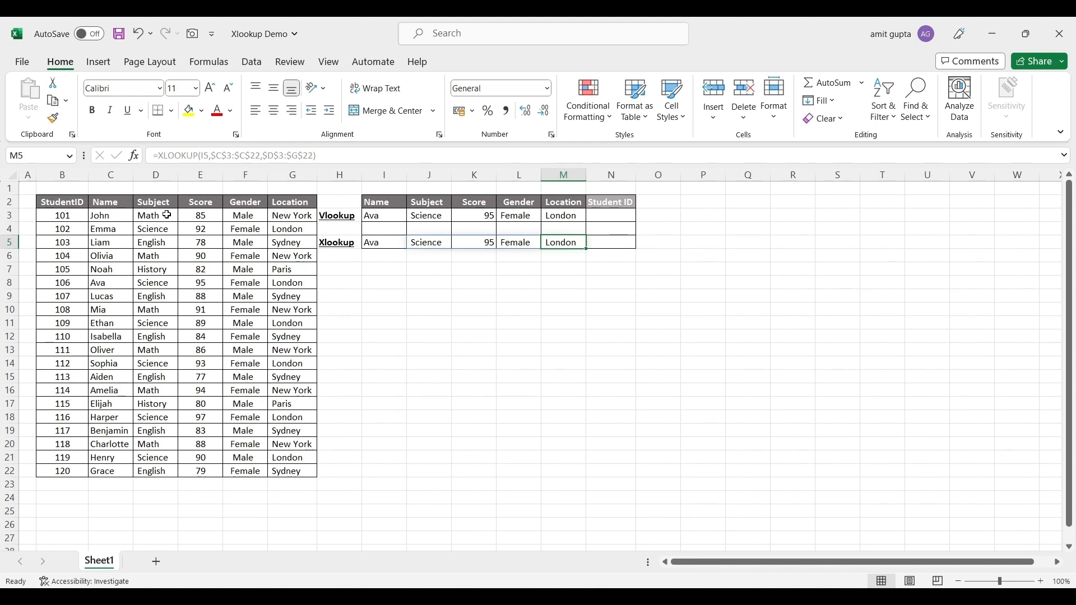
{"action": "key", "text": "Left"}
{"action": "key", "text": "Left"}
{"action": "key", "text": "Left"}
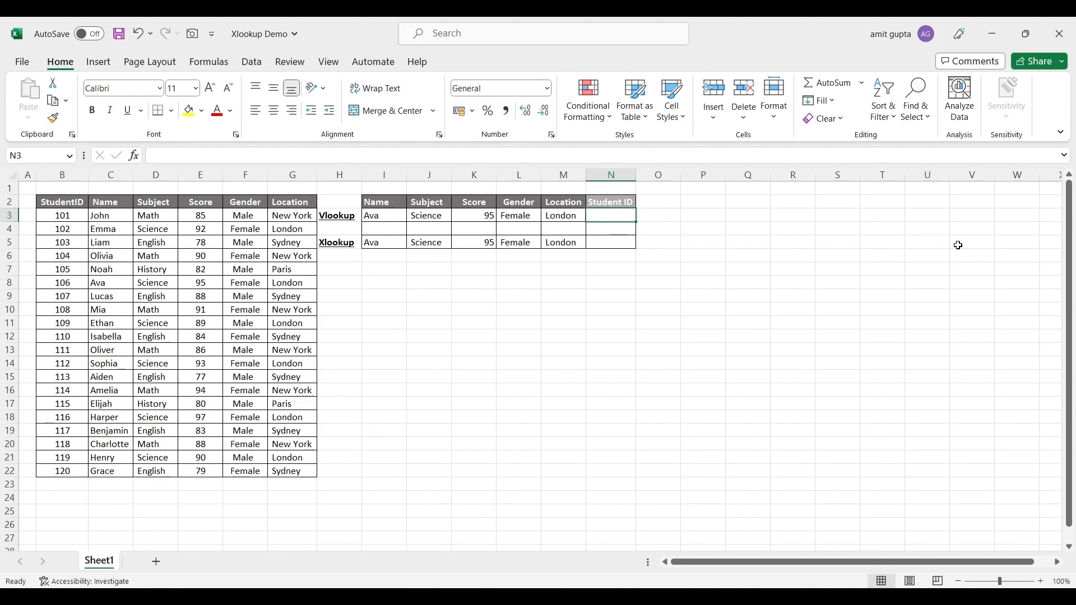
Begin a VLOOKUP formula in N3 under Student ID with I3 as the lookup value
{"action": "type", "text": "=vl"}
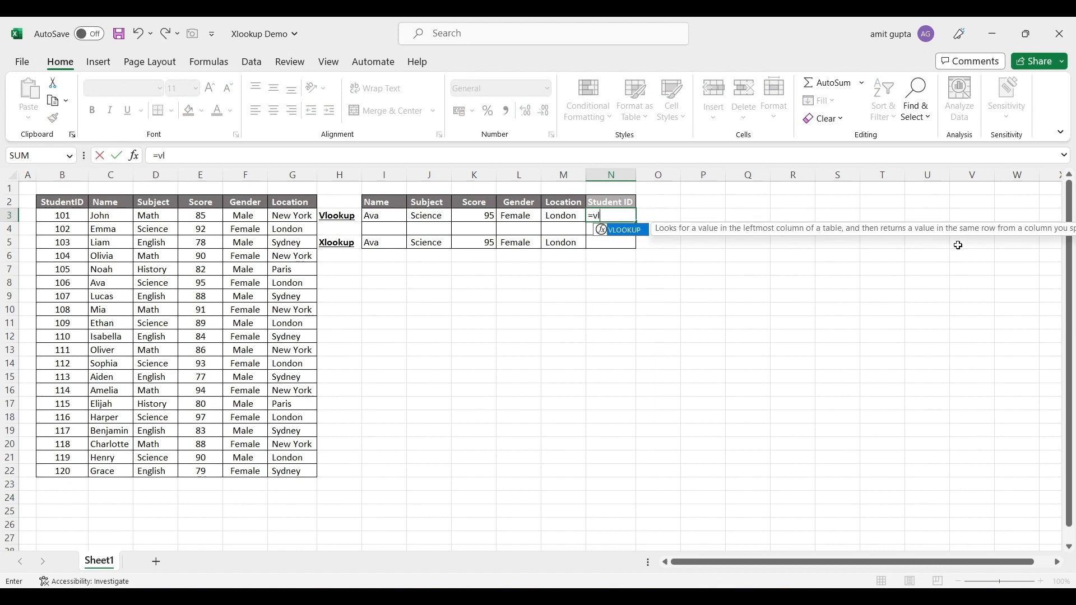
{"action": "type", "text": "ookup("}
{"action": "key", "text": "Left"}
{"action": "key", "text": "Left"}
{"action": "key", "text": "Left"}
{"action": "key", "text": "Left"}
{"action": "key", "text": "Left"}
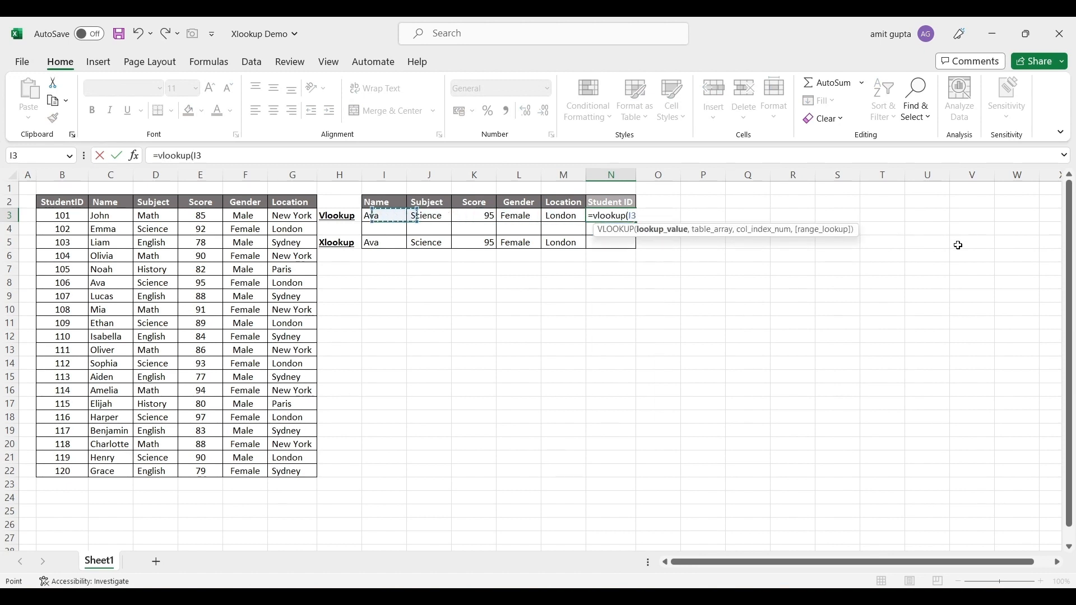
Try to return the student ID in N3 with $B$3:$C$22 as table array, column index 2 and range lookup 0
{"action": "type", "text": ","}
{"action": "key", "text": "Left"}
{"action": "key", "text": "Left"}
{"action": "key", "text": "Left"}
{"action": "key", "text": "Left"}
{"action": "key", "text": "Left"}
{"action": "key", "text": "Left"}
{"action": "key", "text": "Left"}
{"action": "key", "text": "Left"}
{"action": "key", "text": "Left"}
{"action": "key", "text": "Left"}
{"action": "key", "text": "Left"}
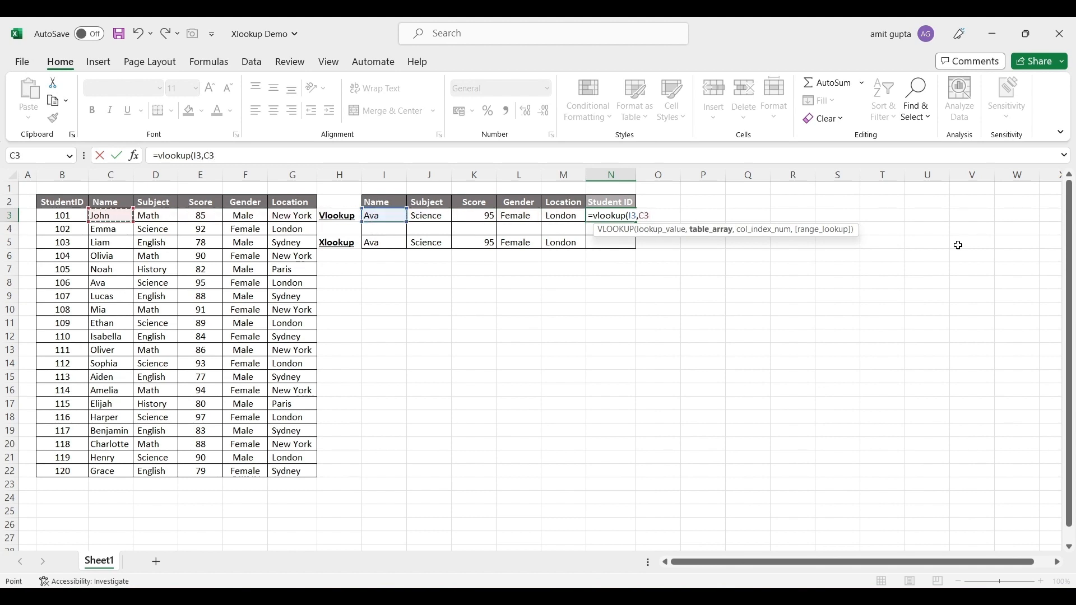
{"action": "key", "text": "ctrl+shift+Down"}
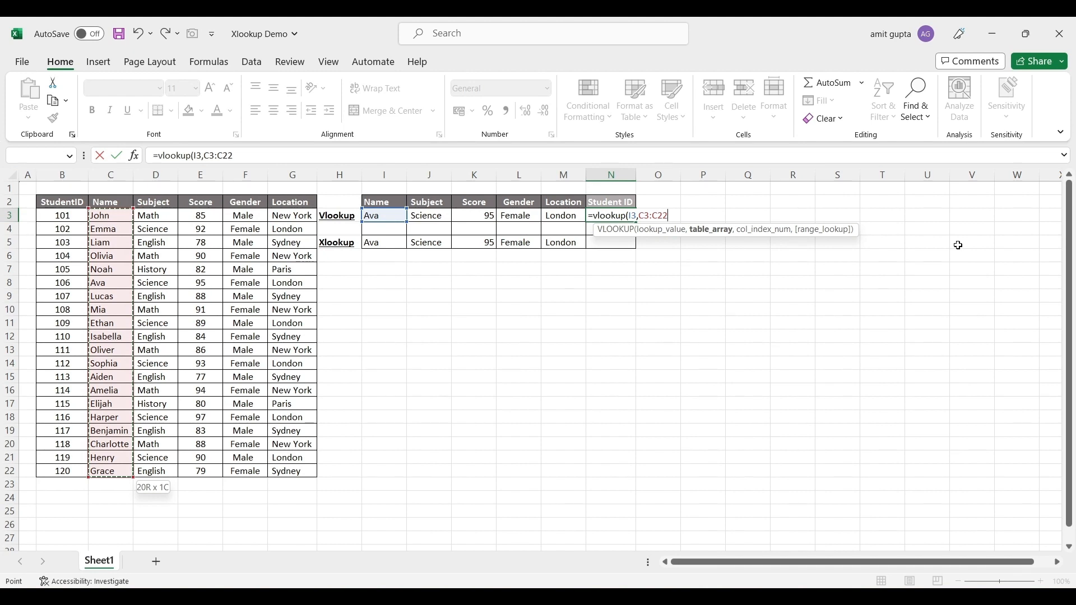
{"action": "key", "text": "shift+Left"}
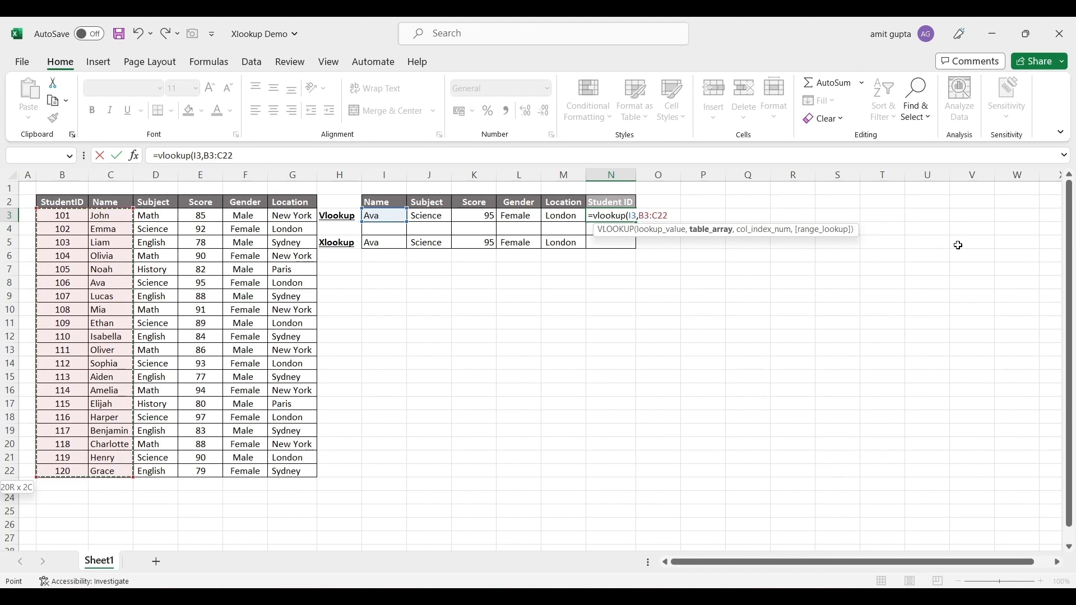
{"action": "key", "text": "F4"}
{"action": "type", "text": ","}
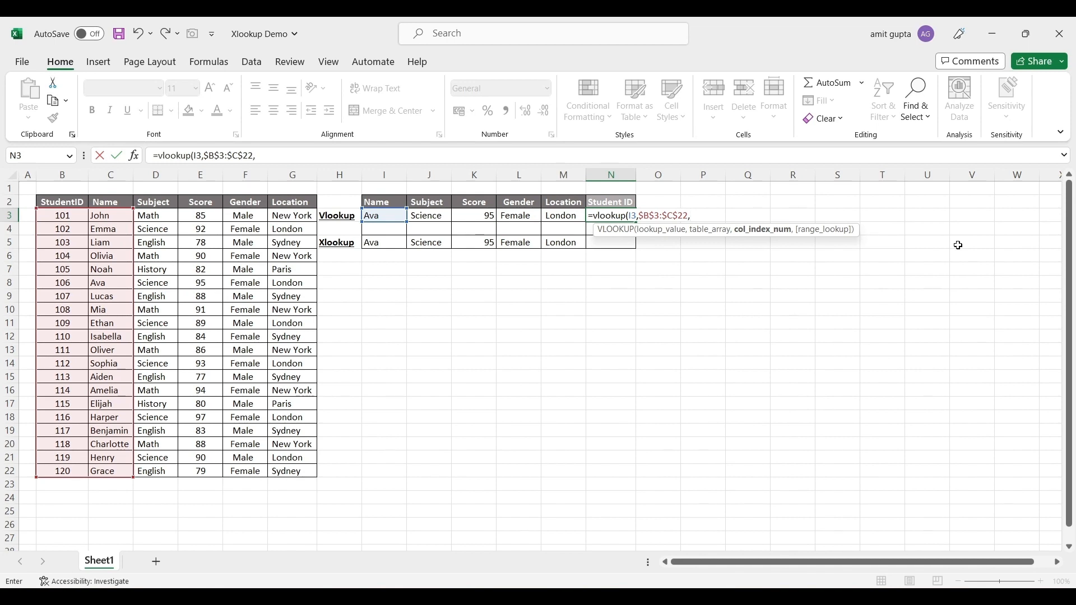
{"action": "type", "text": "1,0"}
{"action": "key", "text": "Return"}
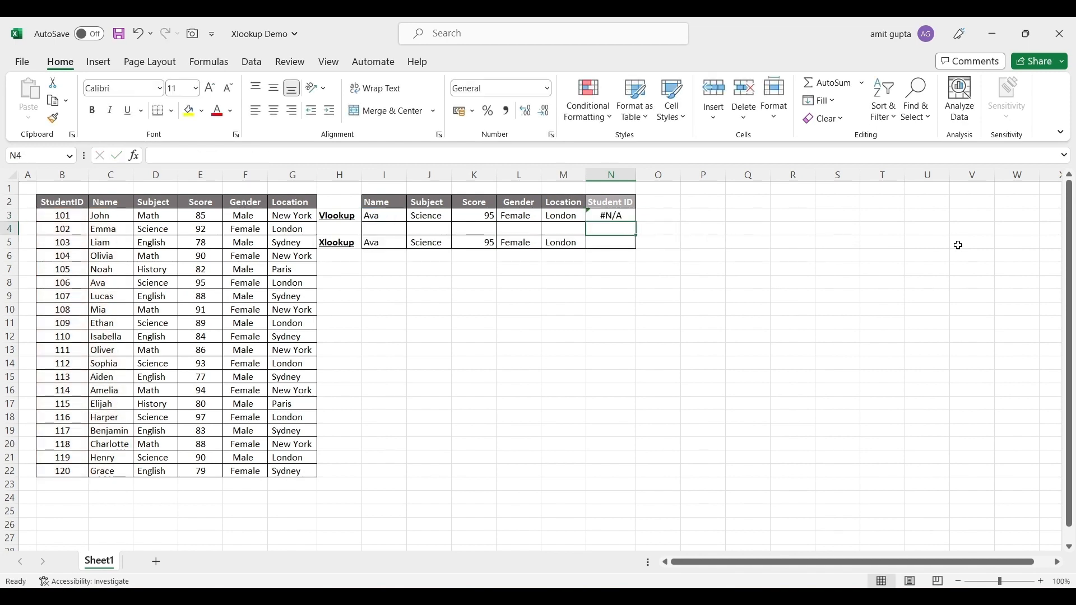
Try another column index in the N3 VLOOKUP and clear the cell
{"action": "key", "text": "Up"}
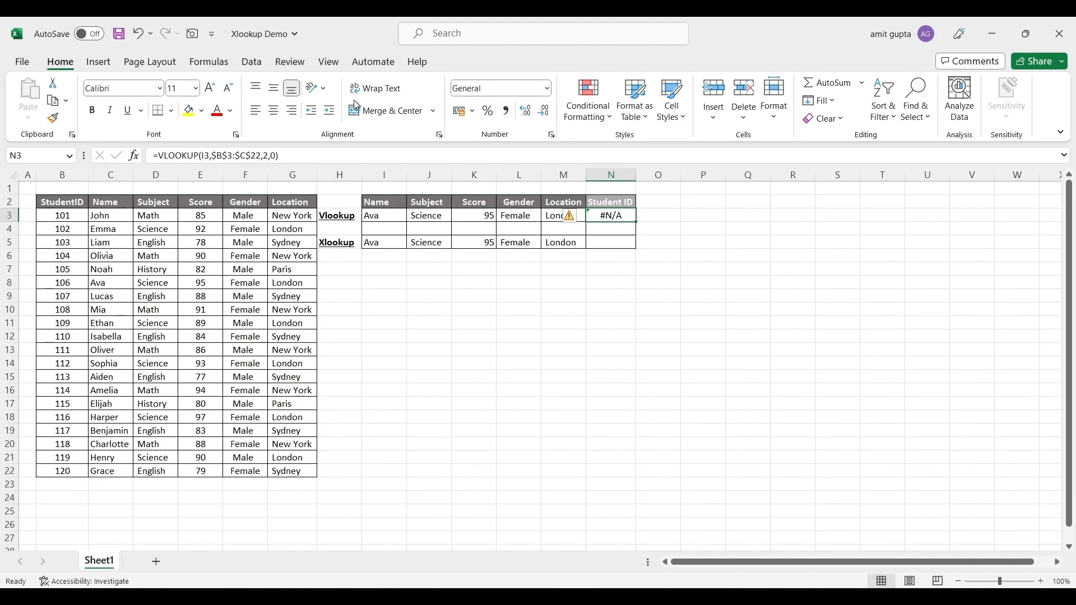
{"action": "left_click", "coordinate": [267, 156]}
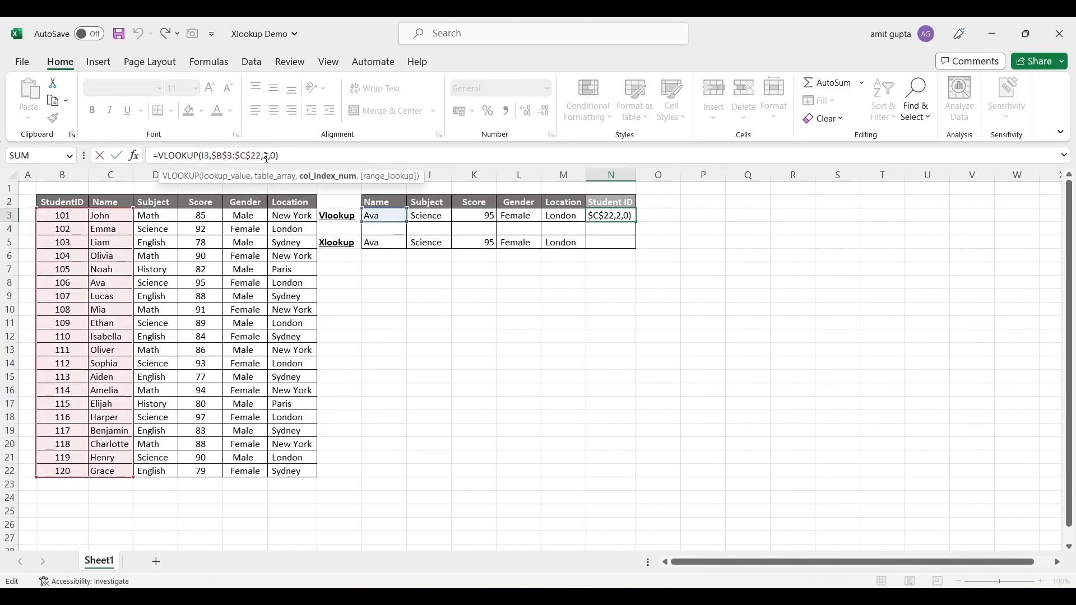
{"action": "key", "text": "BackSpace"}
{"action": "key", "text": "Return"}
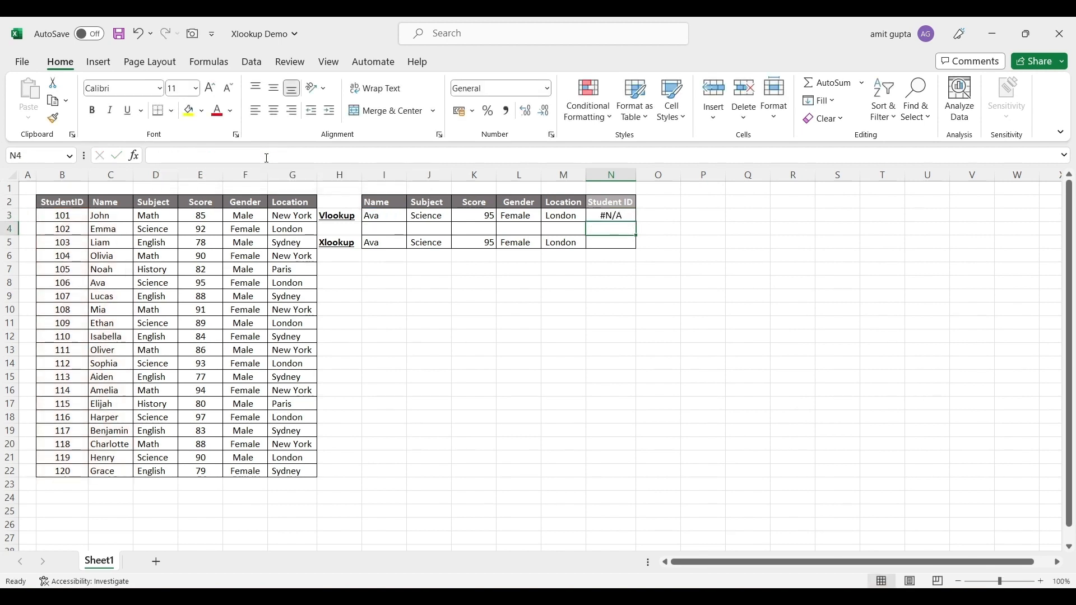
{"action": "key", "text": "Up"}
{"action": "key", "text": "Delete"}
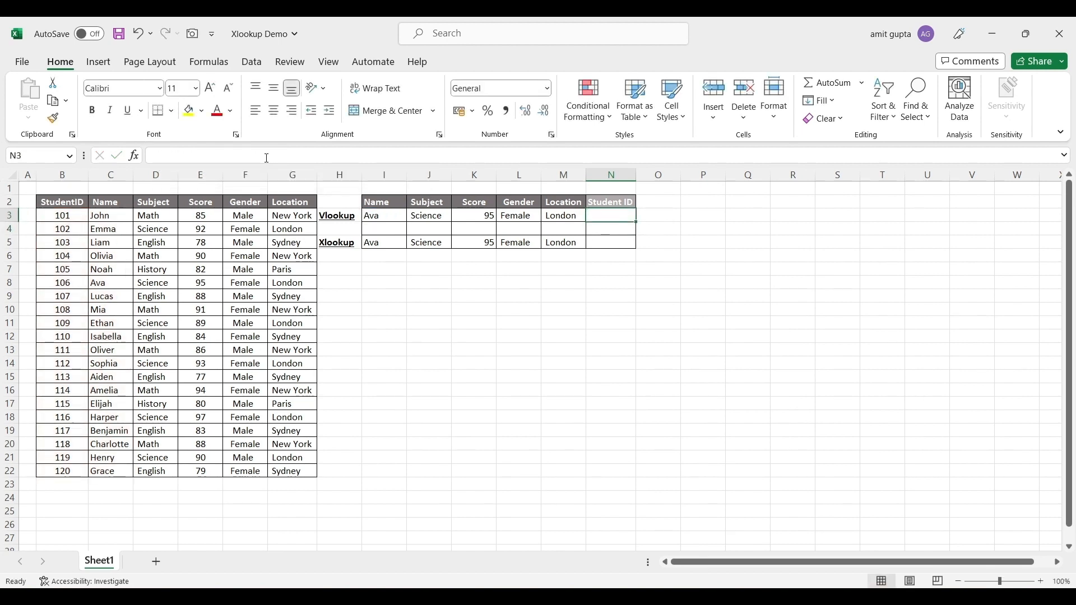
Insert a new column H after Location and copy the StudentID column B2:B22 into H2:H22
{"action": "left_click", "coordinate": [340, 174]}
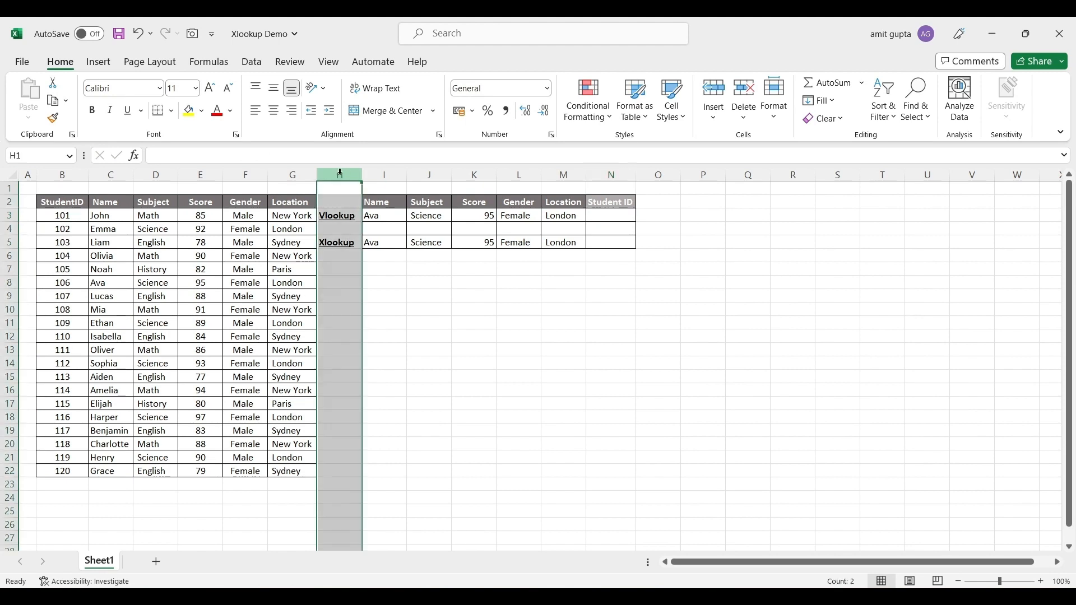
{"action": "key", "text": "ctrl+shift+plus"}
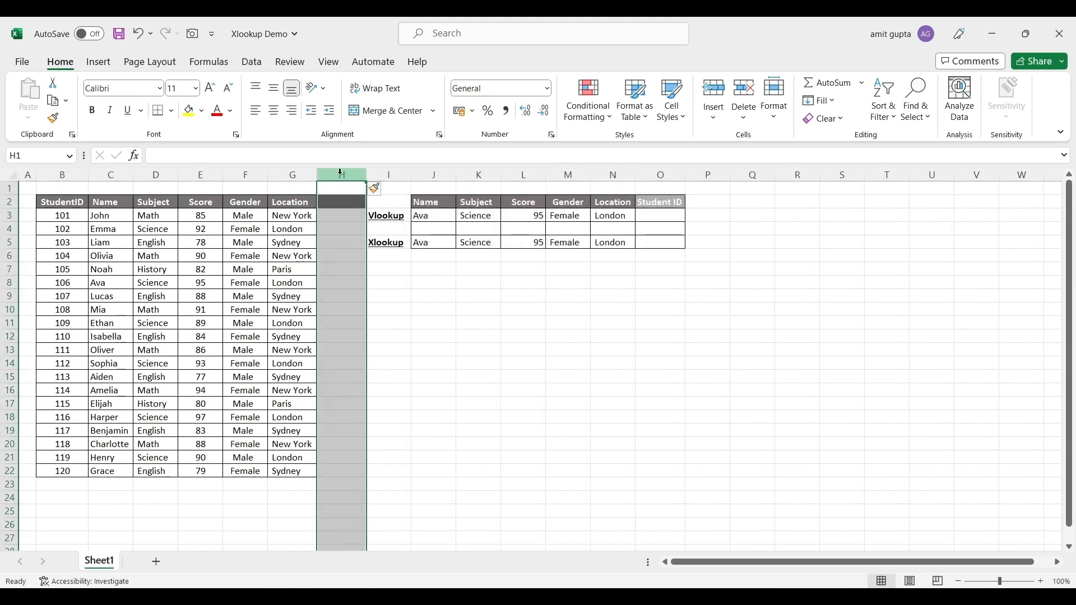
{"action": "key", "text": "Left"}
{"action": "key", "text": "Left"}
{"action": "key", "text": "Left"}
{"action": "key", "text": "Left"}
{"action": "key", "text": "Left"}
{"action": "key", "text": "Left"}
{"action": "key", "text": "Down"}
{"action": "key", "text": "ctrl+shift+Down"}
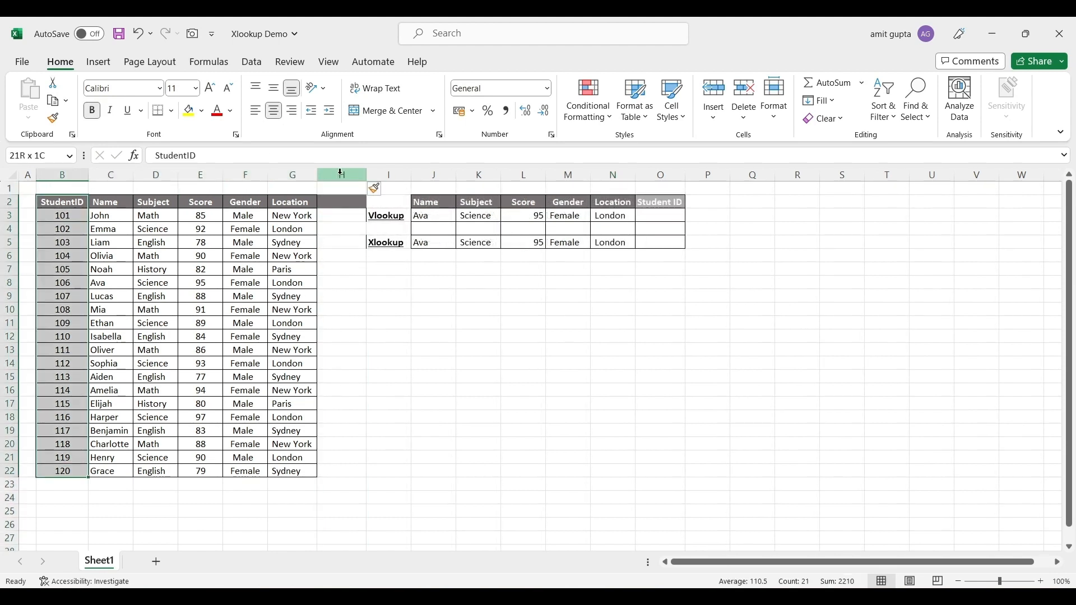
{"action": "key", "text": "ctrl+c"}
{"action": "key", "text": "Right"}
{"action": "key", "text": "Right"}
{"action": "key", "text": "Right"}
{"action": "key", "text": "Right"}
{"action": "key", "text": "Right"}
{"action": "key", "text": "Right"}
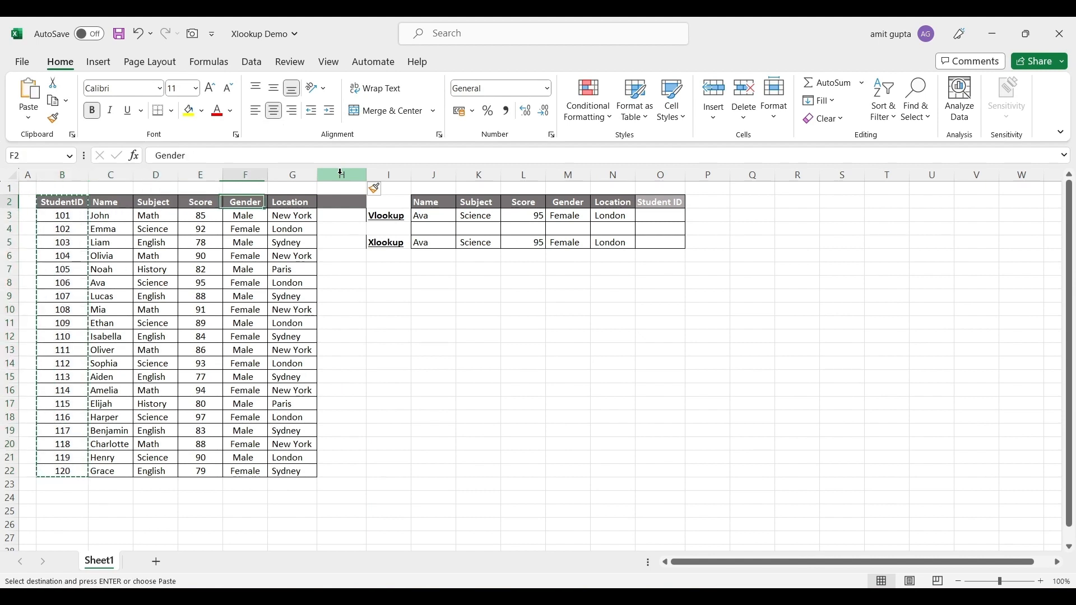
{"action": "key", "text": "ctrl+v"}
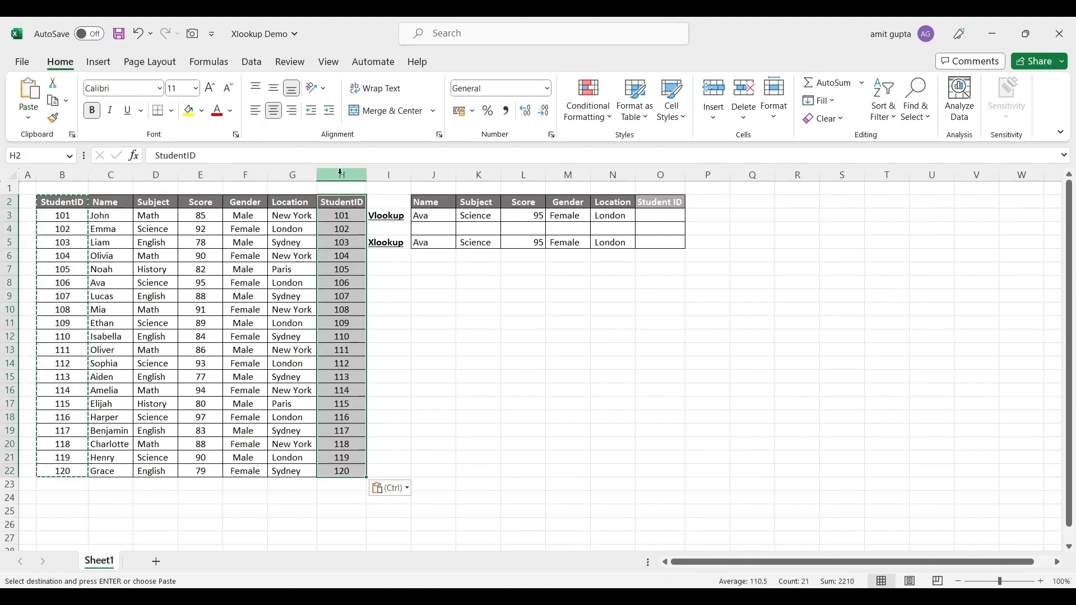
Compare the header order of the student table, from the original StudentID column to its copy in column H
{"action": "key", "text": "Left"}
{"action": "key", "text": "Left"}
{"action": "key", "text": "Left"}
{"action": "key", "text": "Left"}
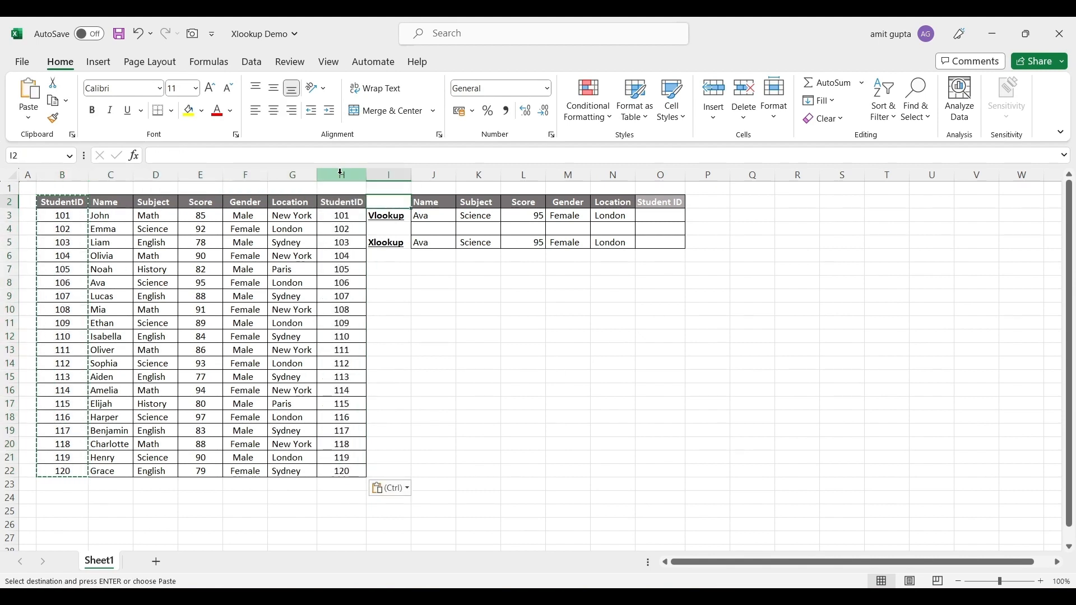
{"action": "key", "text": "Left"}
{"action": "key", "text": "Left"}
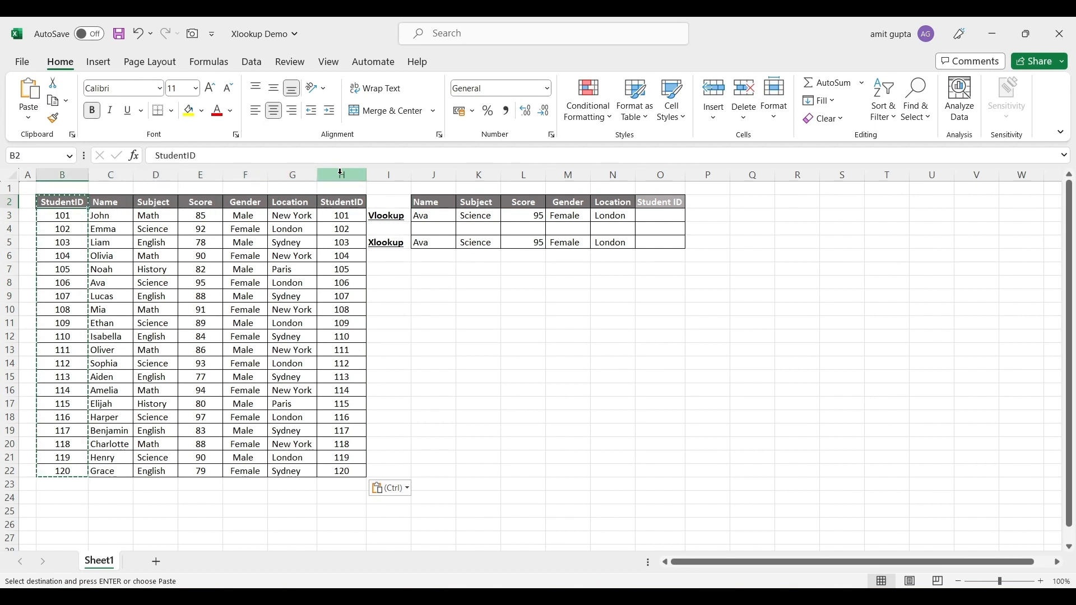
{"action": "key", "text": "Right"}
{"action": "key", "text": "Right"}
{"action": "key", "text": "Right"}
{"action": "key", "text": "Right"}
{"action": "key", "text": "Right"}
{"action": "key", "text": "Right"}
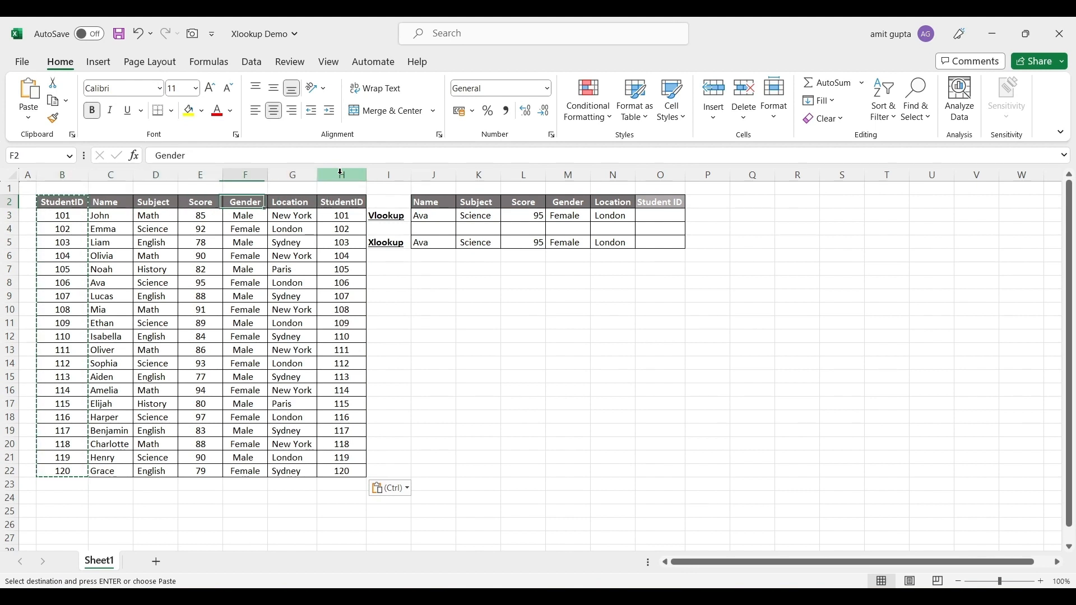
{"action": "key", "text": "Left"}
{"action": "key", "text": "Left"}
{"action": "key", "text": "Left"}
{"action": "key", "text": "Left"}
{"action": "key", "text": "Left"}
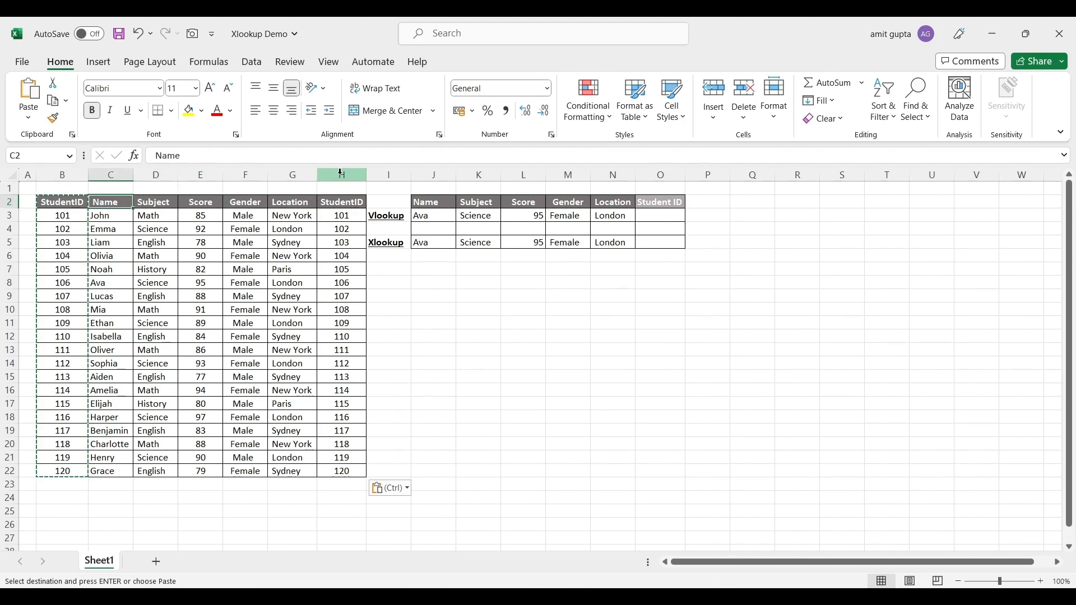
{"action": "key", "text": "Escape"}
Begin a VLOOKUP formula in O3 under Student ID with J3 as the lookup value
{"action": "key", "text": "Right"}
{"action": "key", "text": "Right"}
{"action": "key", "text": "Right"}
{"action": "key", "text": "Right"}
{"action": "key", "text": "Right"}
{"action": "key", "text": "Right"}
{"action": "key", "text": "Right"}
{"action": "key", "text": "Right"}
{"action": "key", "text": "Right"}
{"action": "key", "text": "Right"}
{"action": "key", "text": "Right"}
{"action": "key", "text": "Right"}
{"action": "key", "text": "Right"}
{"action": "key", "text": "Right"}
{"action": "key", "text": "Right"}
{"action": "key", "text": "Right"}
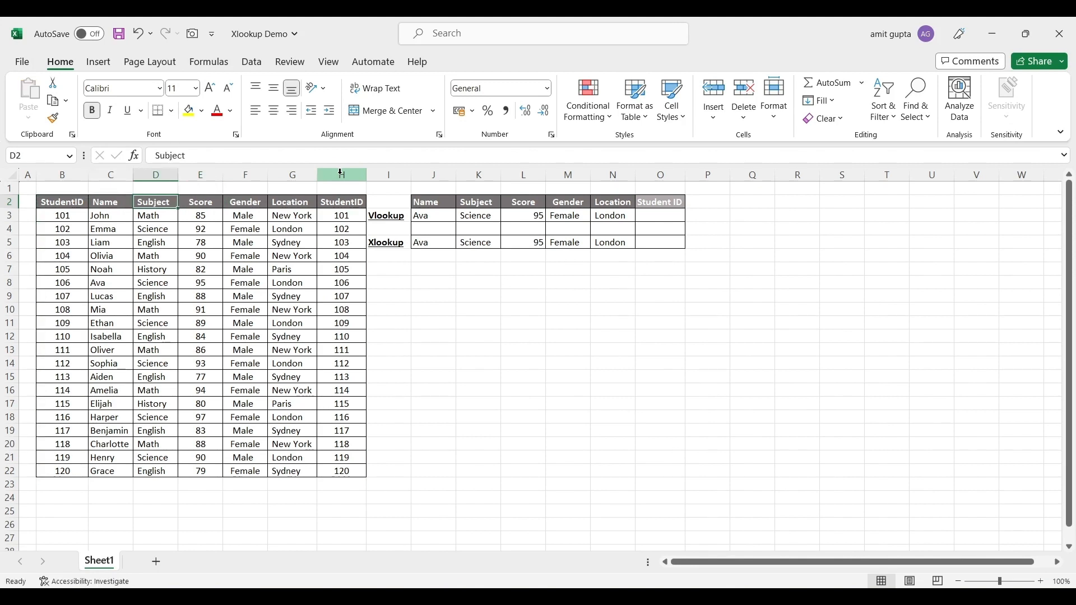
{"action": "key", "text": "Down"}
{"action": "key", "text": "Left"}
{"action": "key", "text": "Left"}
{"action": "key", "text": "Left"}
{"action": "key", "text": "Left"}
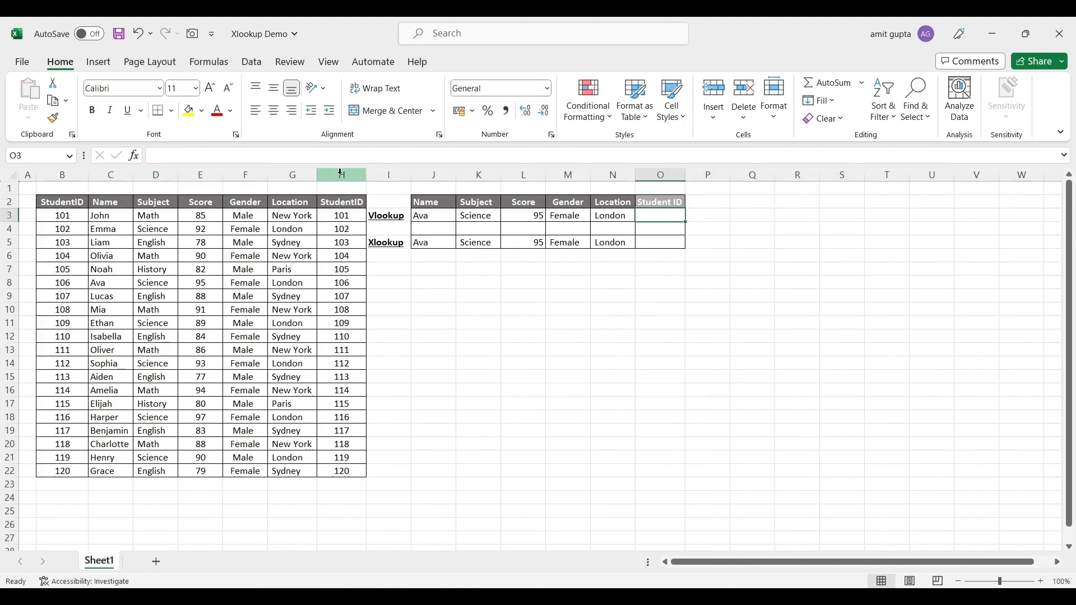
{"action": "type", "text": "=vlookup("}
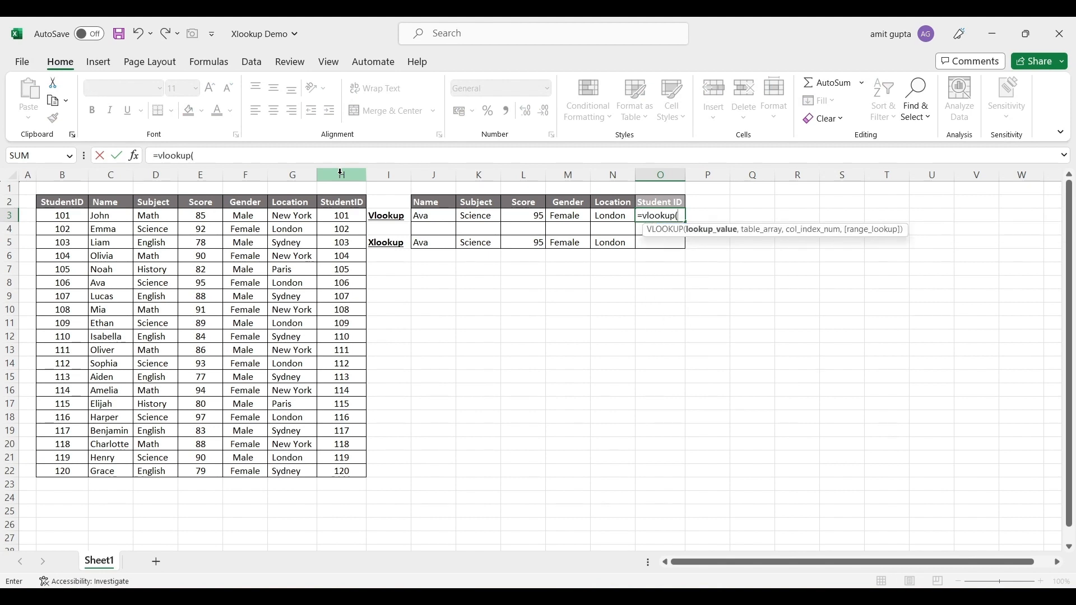
{"action": "key", "text": "Left"}
{"action": "key", "text": "Left"}
{"action": "key", "text": "Left"}
{"action": "key", "text": "Left"}
{"action": "key", "text": "Left"}
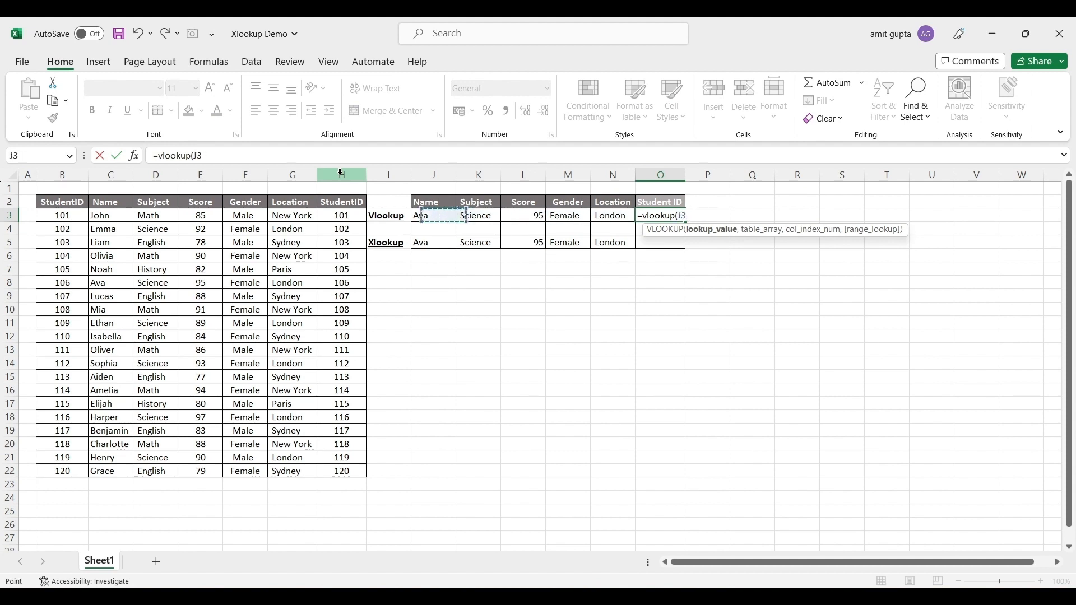
Complete the O3 VLOOKUP with C3:H22 as table array, column index 6 and range lookup 0
{"action": "type", "text": ","}
{"action": "key", "text": "Left"}
{"action": "key", "text": "Left"}
{"action": "key", "text": "Left"}
{"action": "key", "text": "Left"}
{"action": "key", "text": "Left"}
{"action": "key", "text": "Left"}
{"action": "key", "text": "Left"}
{"action": "key", "text": "Left"}
{"action": "key", "text": "Left"}
{"action": "key", "text": "Left"}
{"action": "key", "text": "Left"}
{"action": "key", "text": "Left"}
{"action": "key", "text": "Left"}
{"action": "key", "text": "Left"}
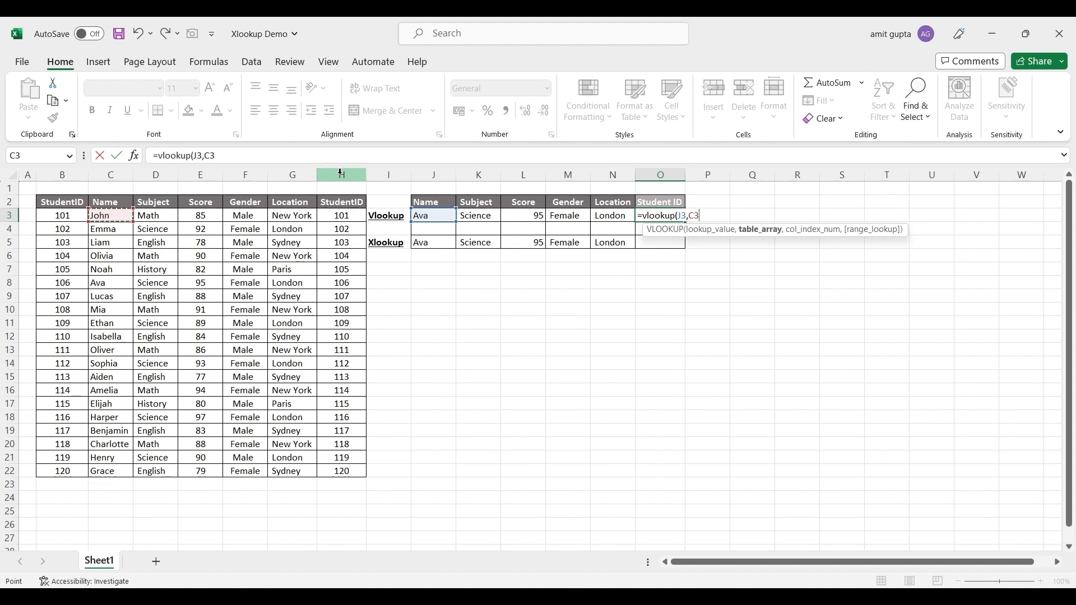
{"action": "key", "text": "ctrl+shift+Down"}
{"action": "key", "text": "shift+Right"}
{"action": "key", "text": "shift+Right"}
{"action": "key", "text": "shift+Right"}
{"action": "key", "text": "shift+Right"}
{"action": "key", "text": "shift+Right"}
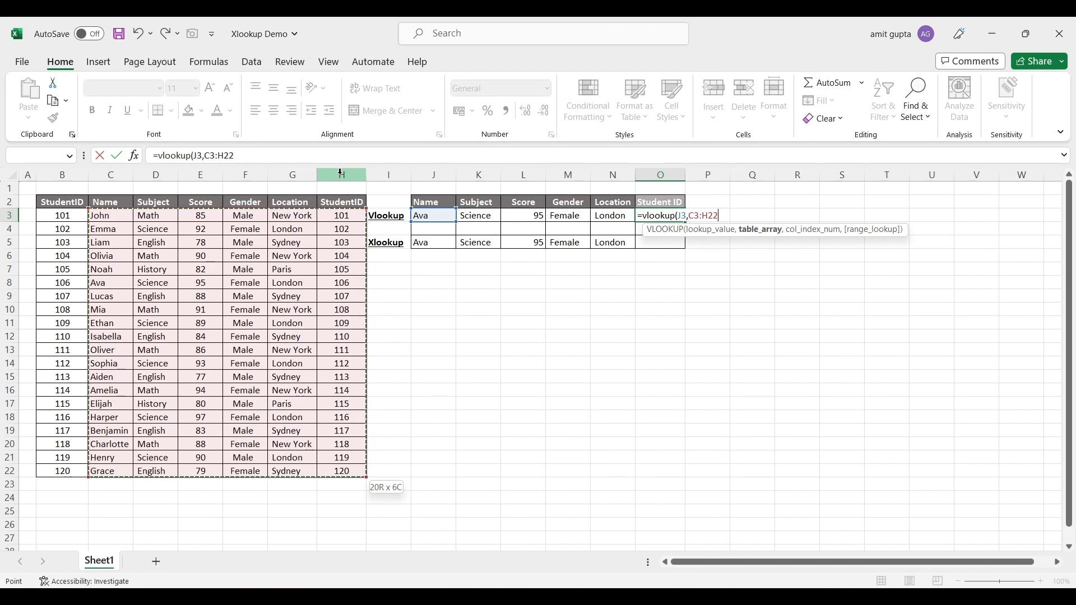
{"action": "type", "text": ",6,0"}
{"action": "key", "text": "Return"}
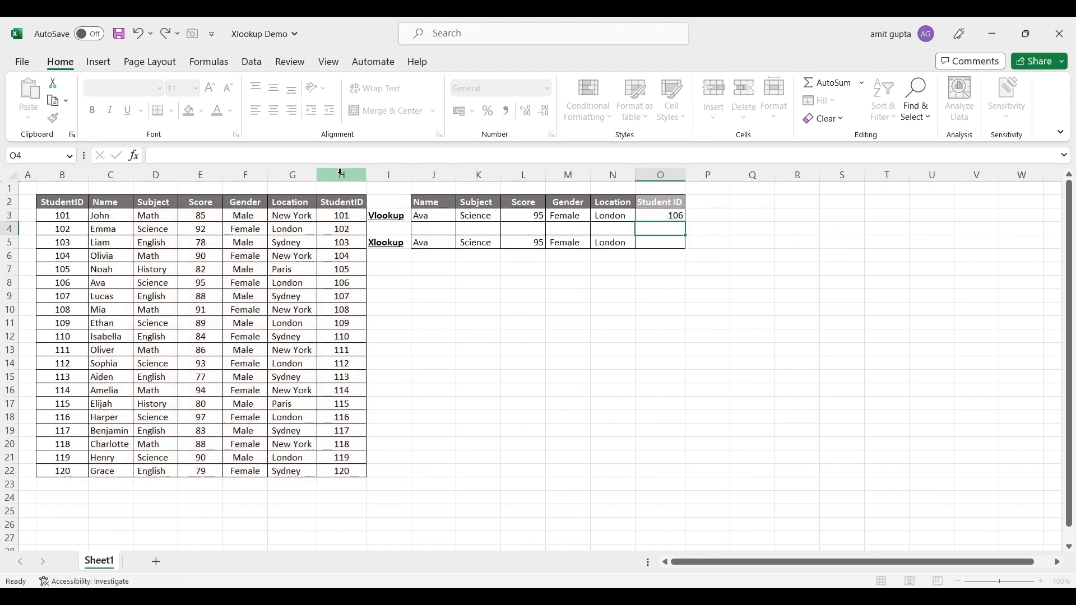
Check the student's record in row 8 of the source table against the VLOOKUP result in O3
{"action": "key", "text": "Down"}
{"action": "key", "text": "Left"}
{"action": "key", "text": "Left"}
{"action": "key", "text": "Left"}
{"action": "key", "text": "Left"}
{"action": "key", "text": "Left"}
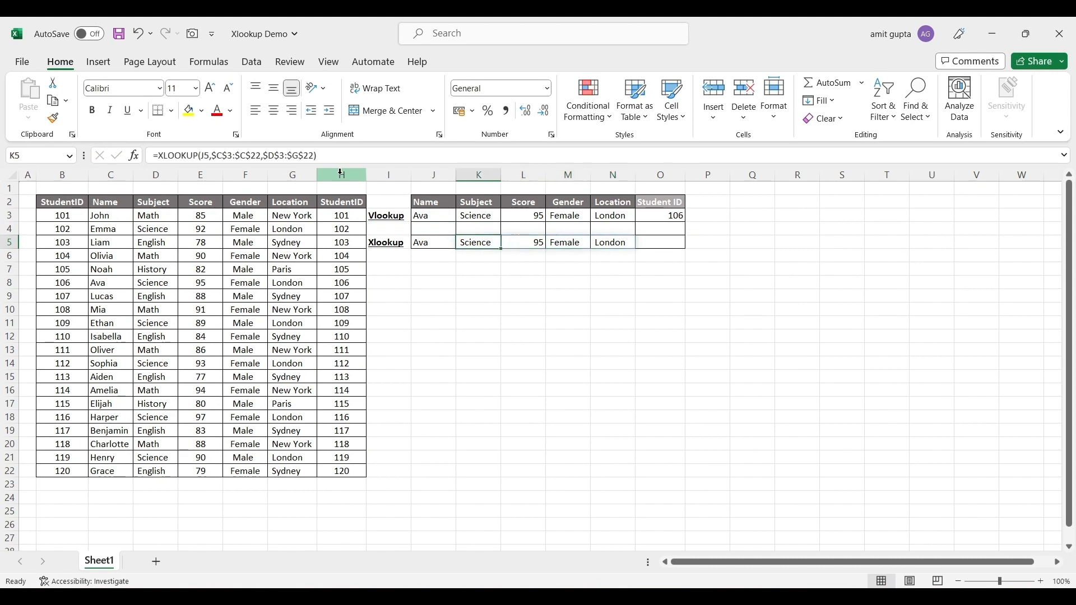
{"action": "key", "text": "Down"}
{"action": "key", "text": "Down"}
{"action": "key", "text": "Left"}
{"action": "key", "text": "Left"}
{"action": "key", "text": "Down"}
{"action": "key", "text": "shift+Left"}
{"action": "key", "text": "shift+Left"}
{"action": "key", "text": "shift+Left"}
{"action": "key", "text": "shift+Left"}
{"action": "key", "text": "shift+Left"}
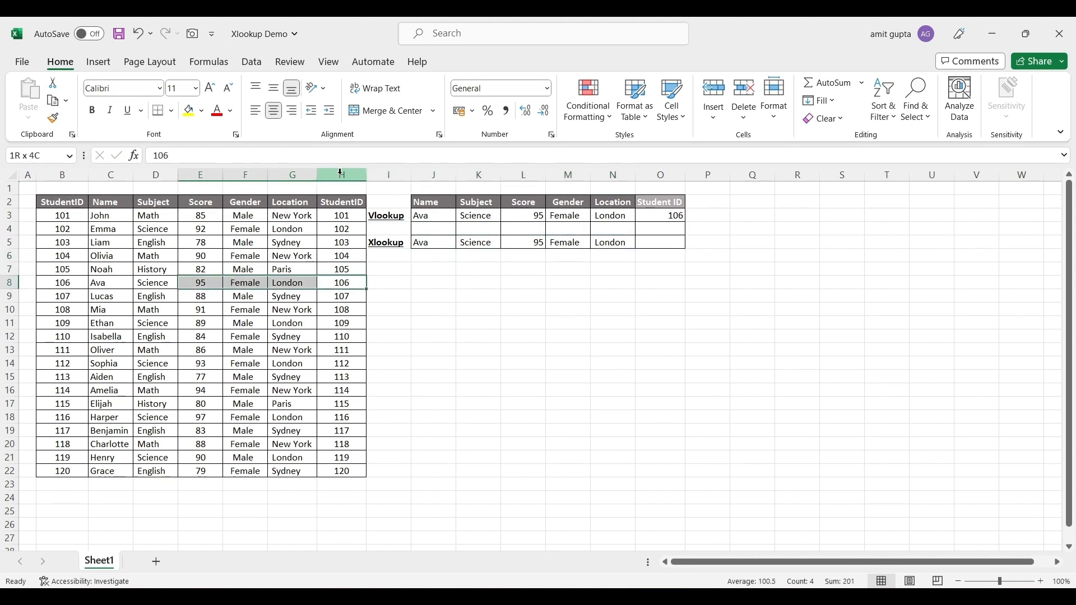
{"action": "key", "text": "Right"}
{"action": "key", "text": "Right"}
{"action": "key", "text": "Right"}
{"action": "key", "text": "Right"}
{"action": "key", "text": "Right"}
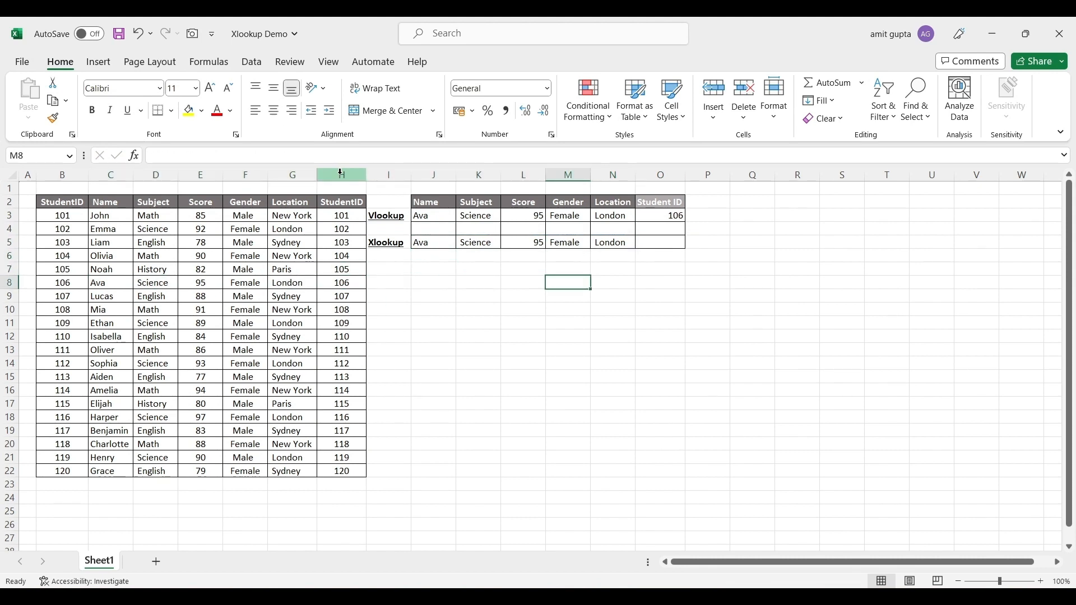
Begin an XLOOKUP formula in O5 under Student ID with J5 as the lookup value
{"action": "key", "text": "Left"}
{"action": "key", "text": "Right"}
{"action": "key", "text": "Right"}
{"action": "key", "text": "Right"}
{"action": "key", "text": "Up"}
{"action": "key", "text": "Up"}
{"action": "key", "text": "Up"}
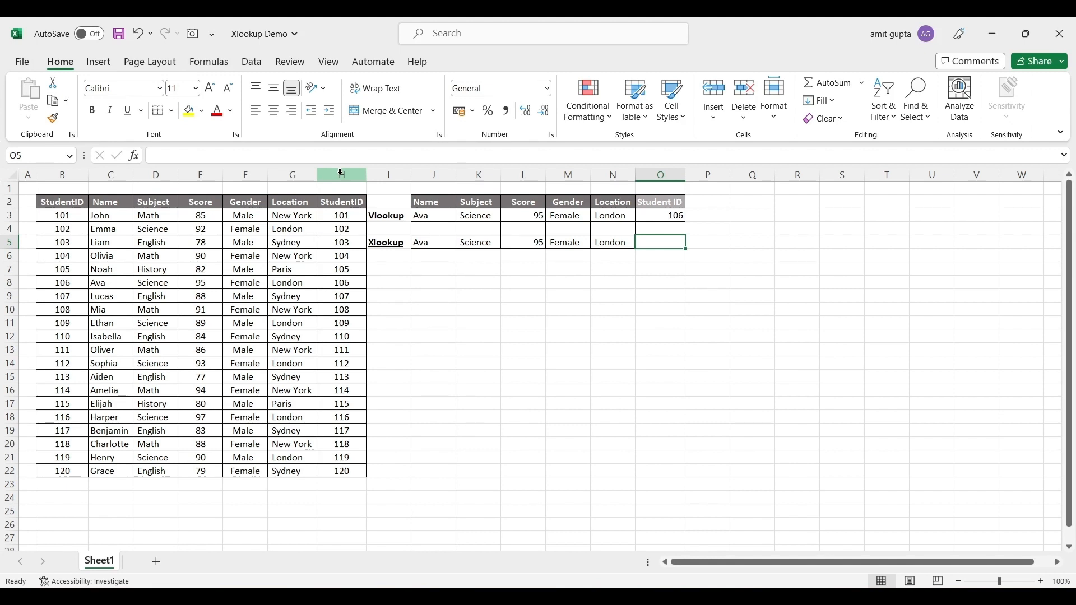
{"action": "type", "text": "=xloo"}
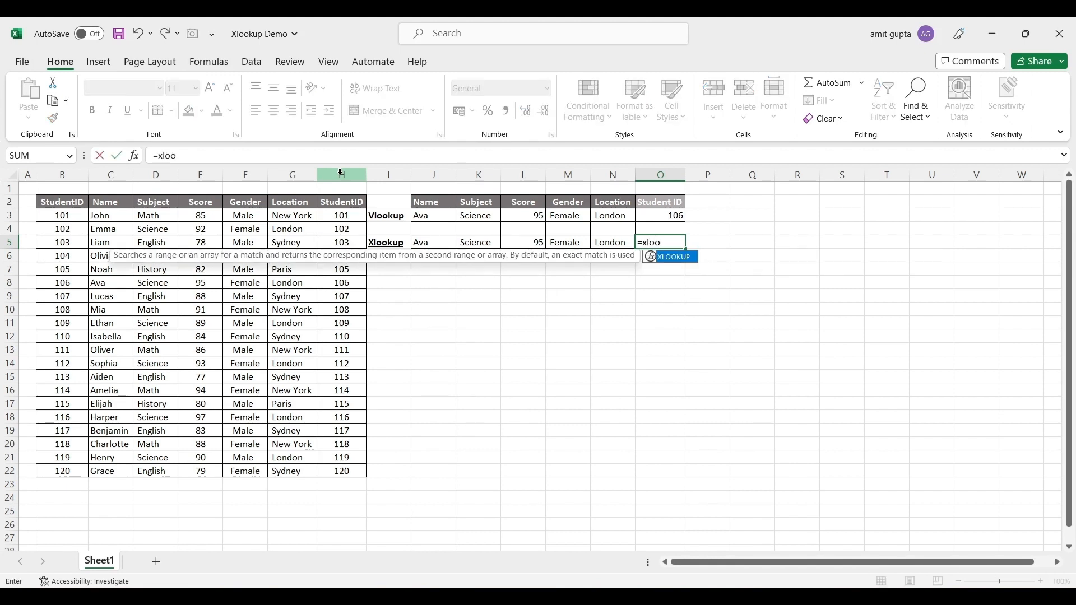
{"action": "type", "text": "kup("}
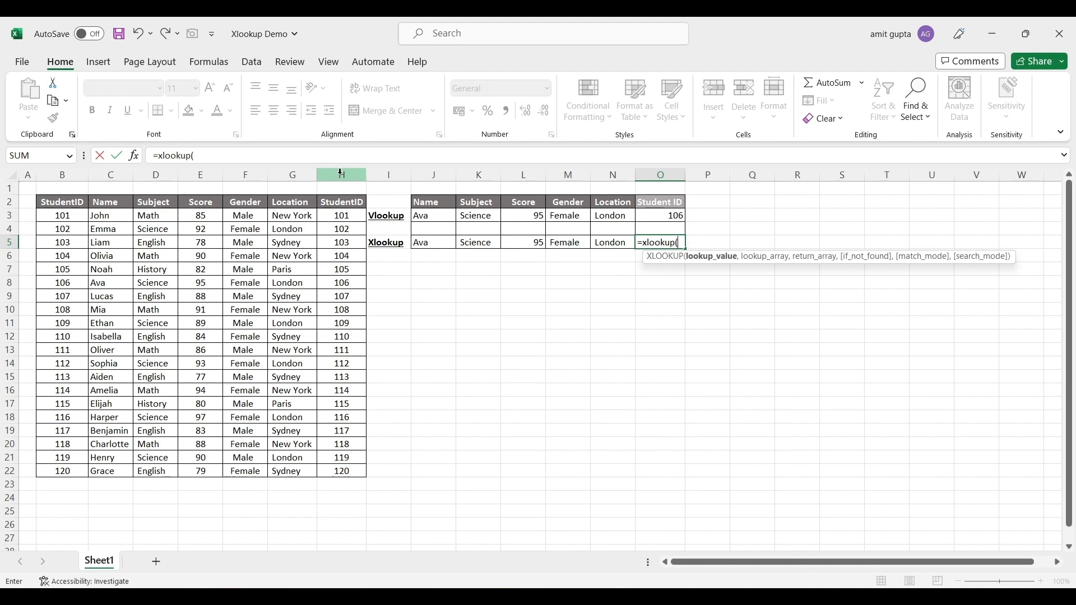
{"action": "key", "text": "Left"}
{"action": "key", "text": "Left"}
{"action": "key", "text": "Left"}
{"action": "key", "text": "Left"}
{"action": "key", "text": "Left"}
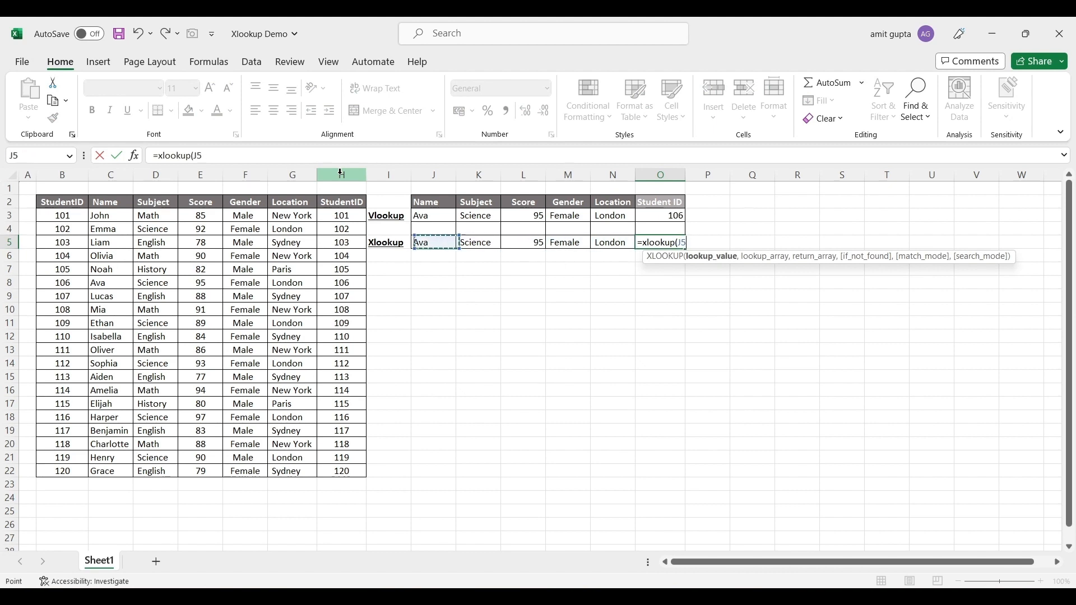
Add the Name column range C3:C22 as the lookup array of the O5 formula, with absolute references
{"action": "type", "text": ","}
{"action": "key", "text": "Left"}
{"action": "key", "text": "Left"}
{"action": "key", "text": "Left"}
{"action": "key", "text": "Left"}
{"action": "key", "text": "Left"}
{"action": "key", "text": "Left"}
{"action": "key", "text": "Left"}
{"action": "key", "text": "Left"}
{"action": "key", "text": "Left"}
{"action": "key", "text": "Left"}
{"action": "key", "text": "Left"}
{"action": "key", "text": "Left"}
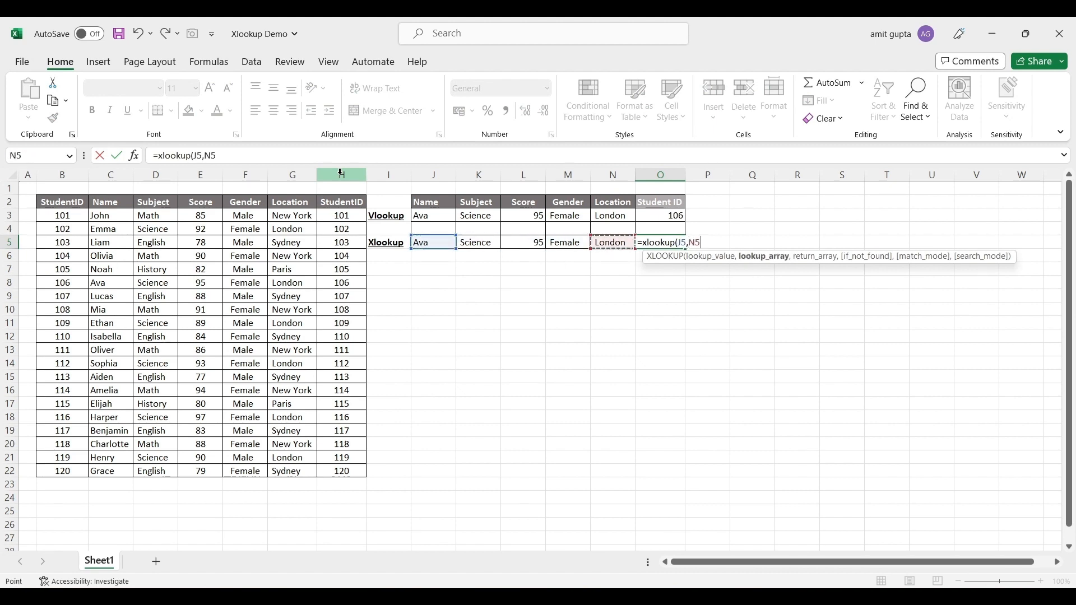
{"action": "key", "text": "Up"}
{"action": "key", "text": "Up"}
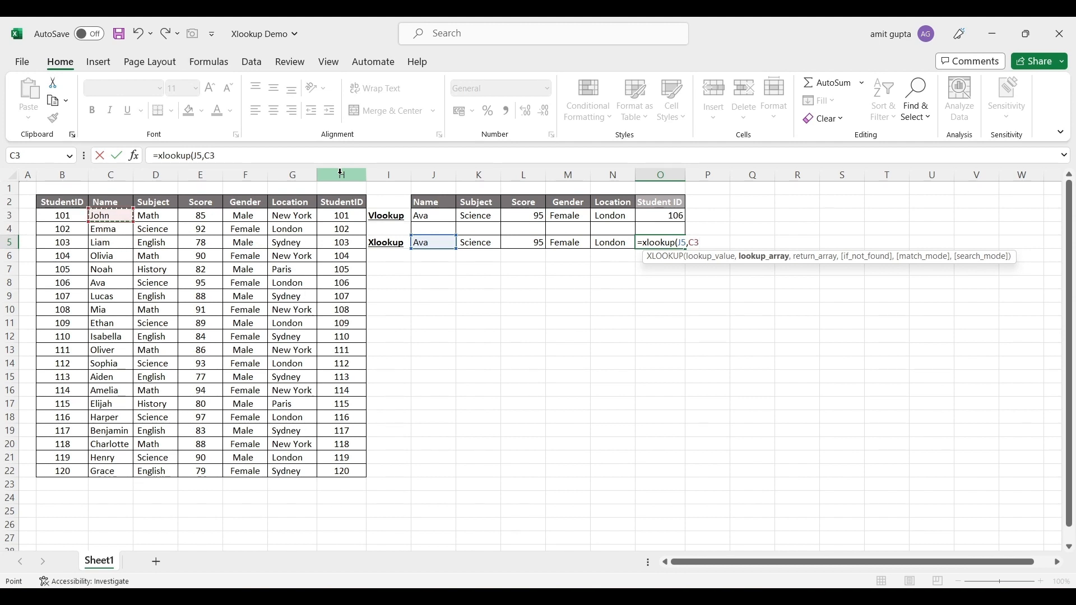
{"action": "key", "text": "ctrl+shift+Down"}
{"action": "key", "text": "F4"}
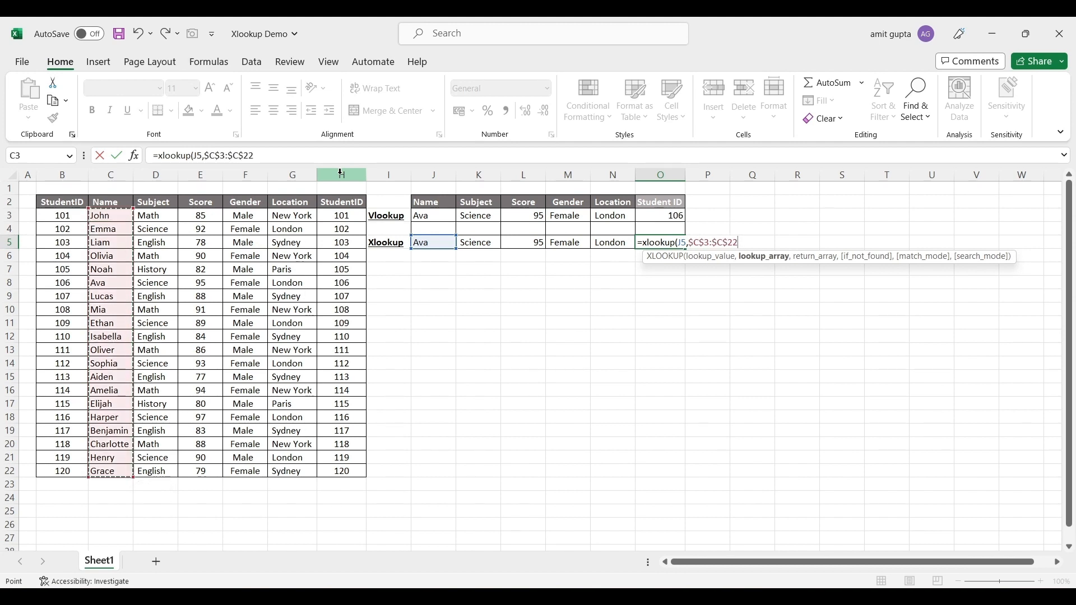
Complete the O5 XLOOKUP with the original StudentID range B3:B22 as return array, using absolute references
{"action": "type", "text": ","}
{"action": "key", "text": "Left"}
{"action": "key", "text": "Left"}
{"action": "key", "text": "Left"}
{"action": "key", "text": "Left"}
{"action": "key", "text": "Left"}
{"action": "key", "text": "Left"}
{"action": "key", "text": "Left"}
{"action": "key", "text": "Left"}
{"action": "key", "text": "Left"}
{"action": "key", "text": "Left"}
{"action": "key", "text": "Left"}
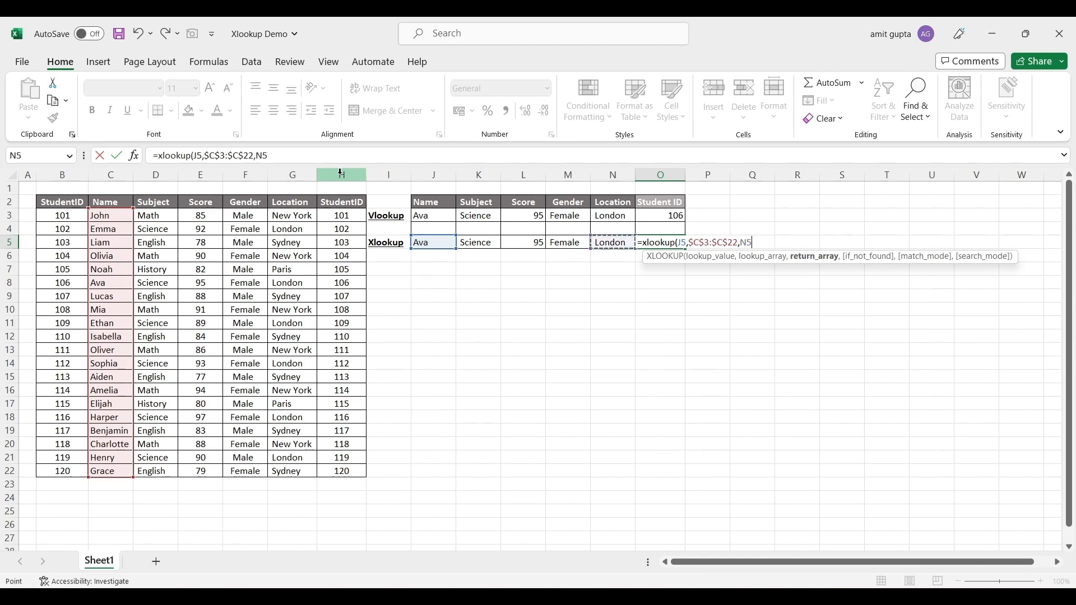
{"action": "key", "text": "Left"}
{"action": "key", "text": "Left"}
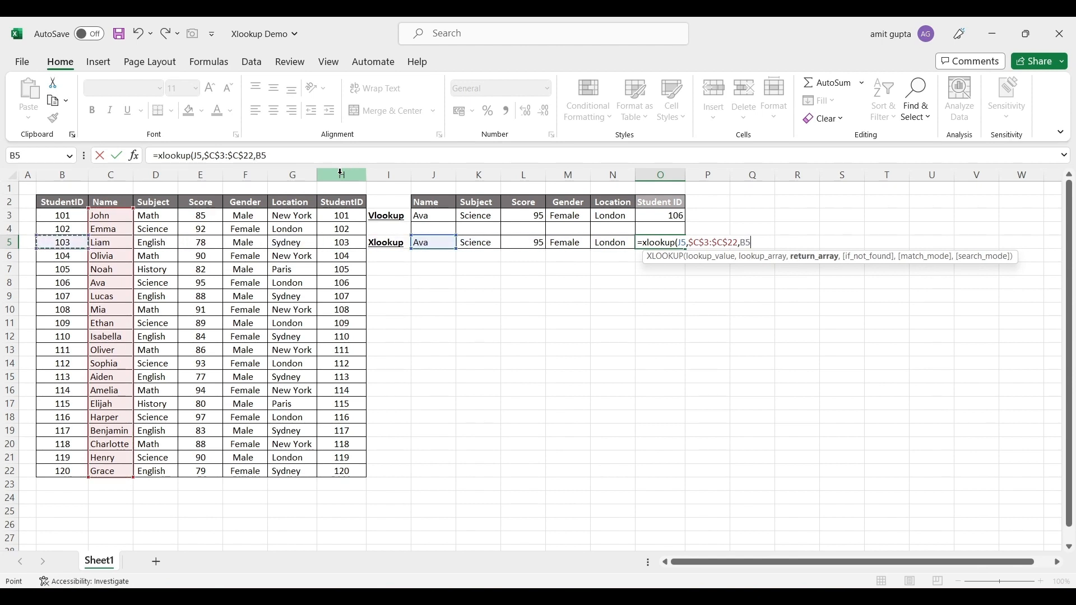
{"action": "key", "text": "Up"}
{"action": "key", "text": "Up"}
{"action": "key", "text": "ctrl+shift+Down"}
{"action": "key", "text": "F4"}
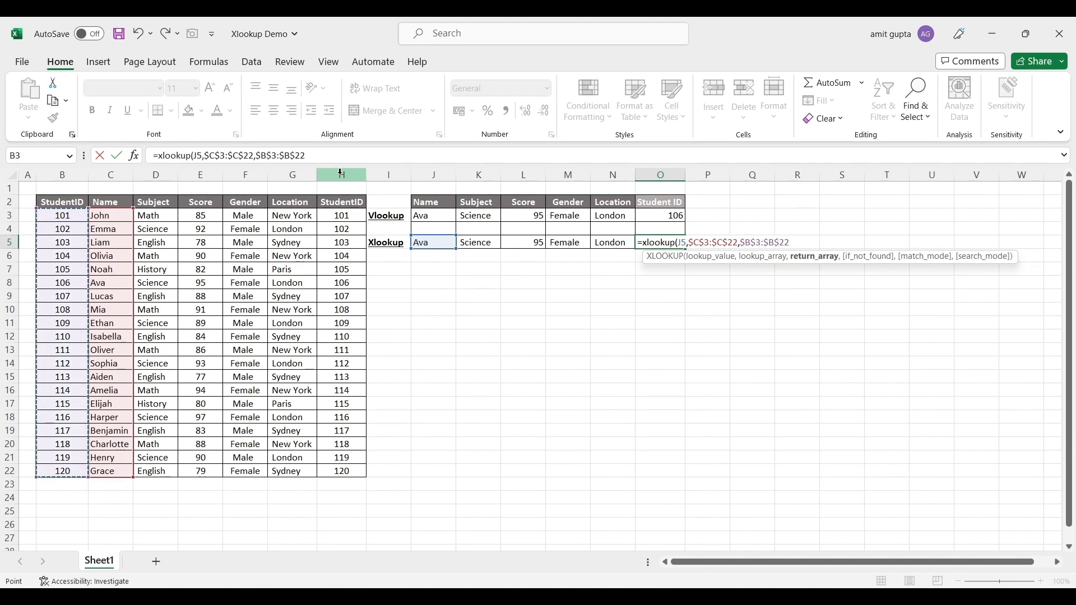
{"action": "type", "text": ")"}
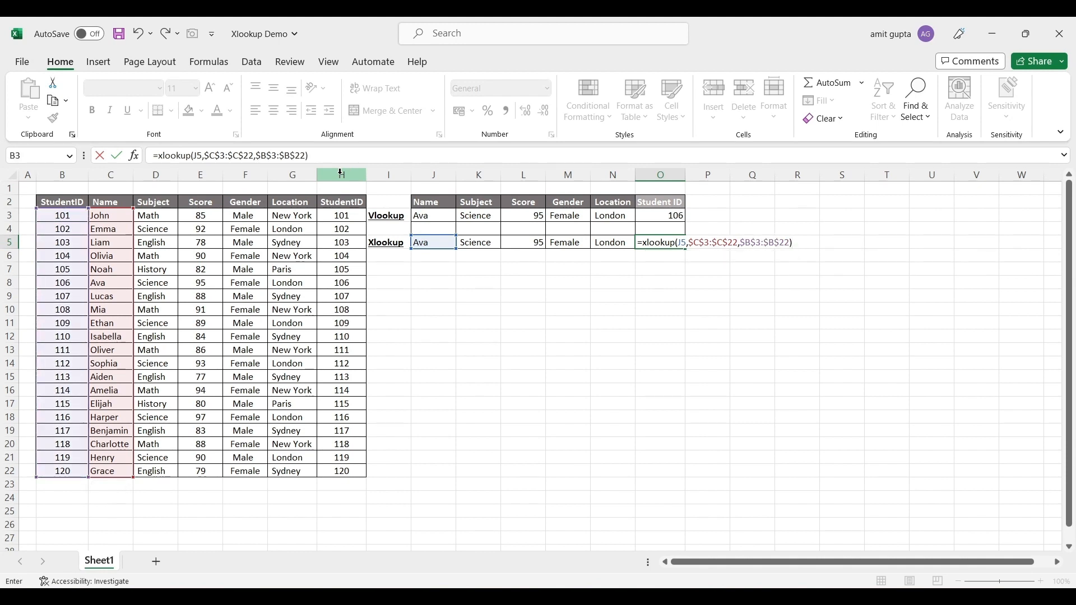
{"action": "key", "text": "Return"}
{"action": "key", "text": "Up"}
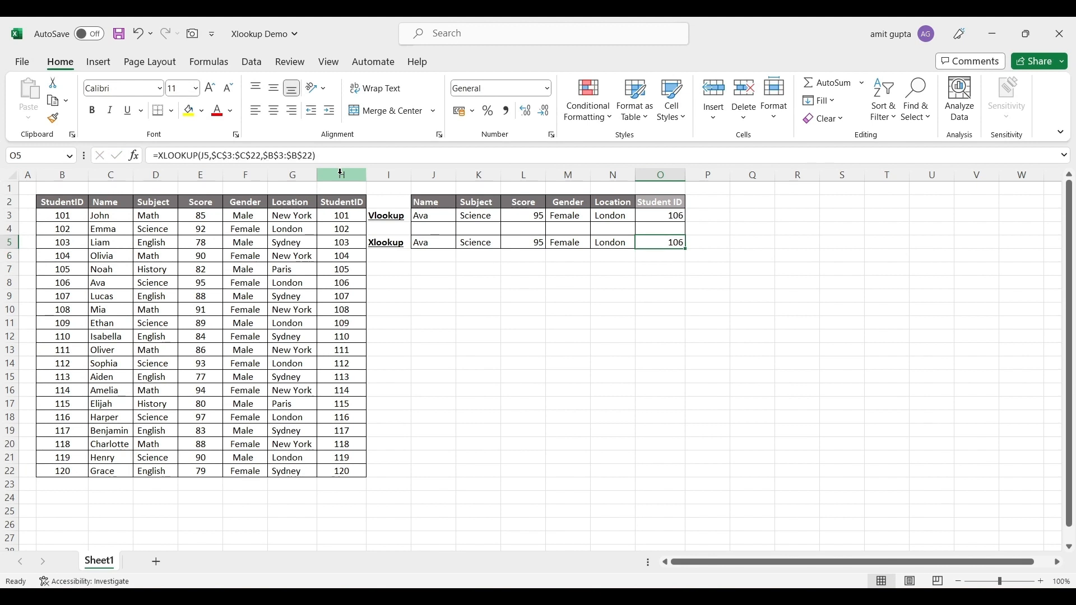